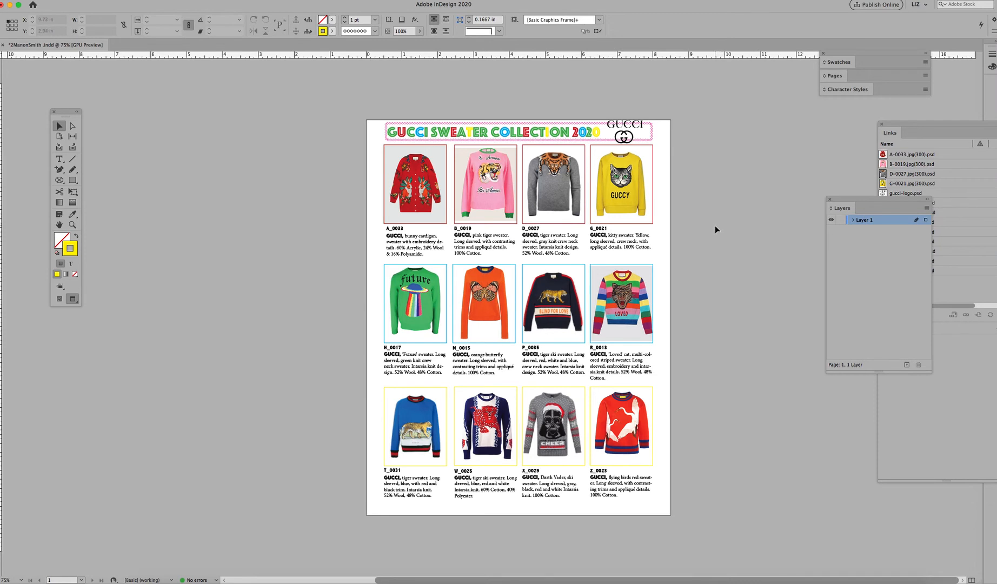
Step: Inspect the frames and guides around the A_0033 caption, toggling between normal and preview display
key(w)
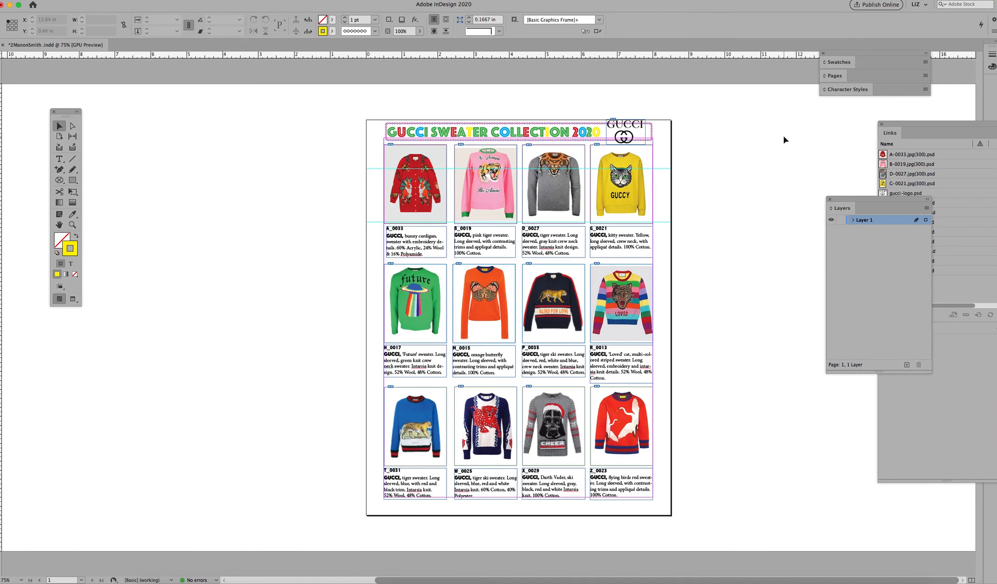
key(super+equal)
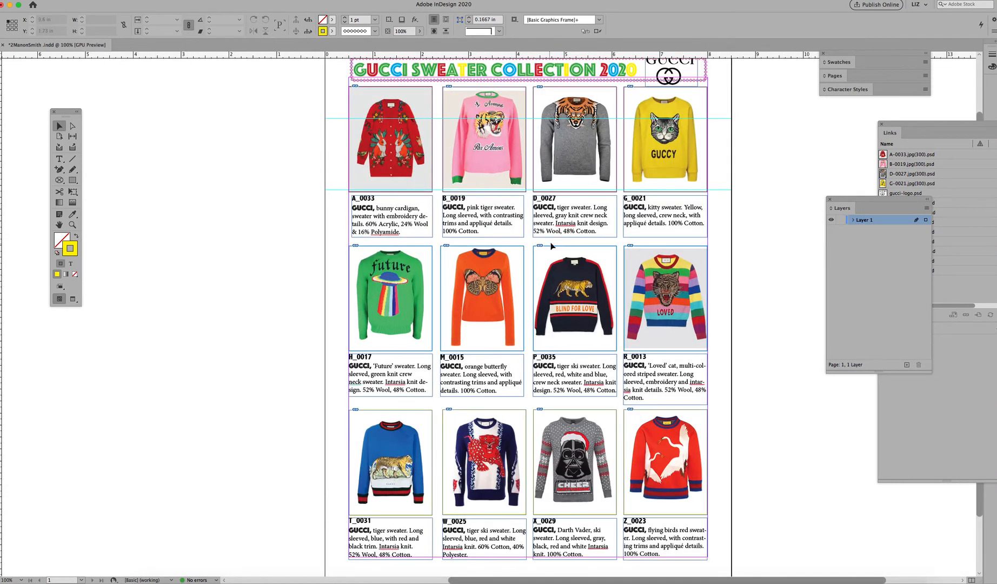
drag(543, 254, 440, 292)
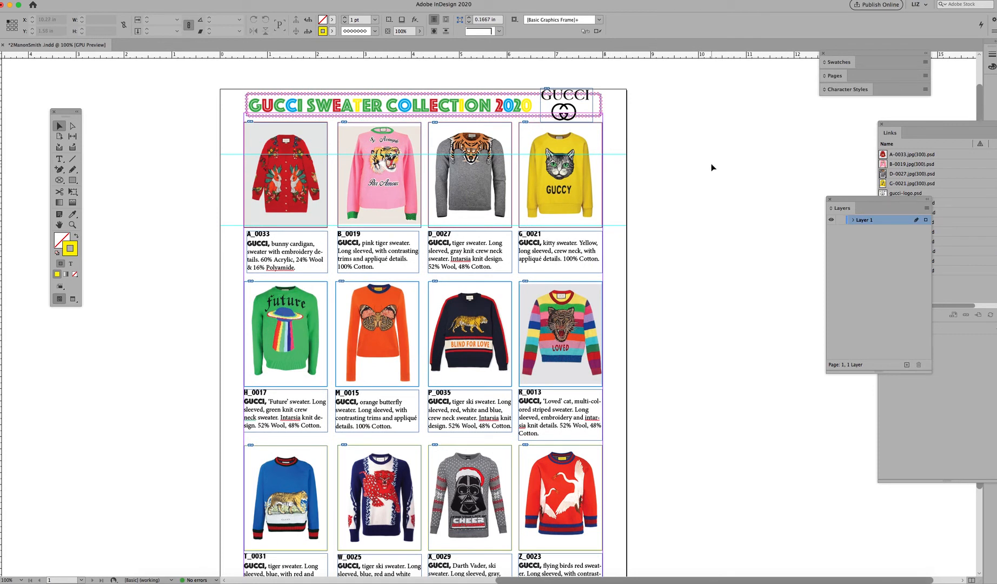
click(269, 263)
drag(247, 252, 243, 255)
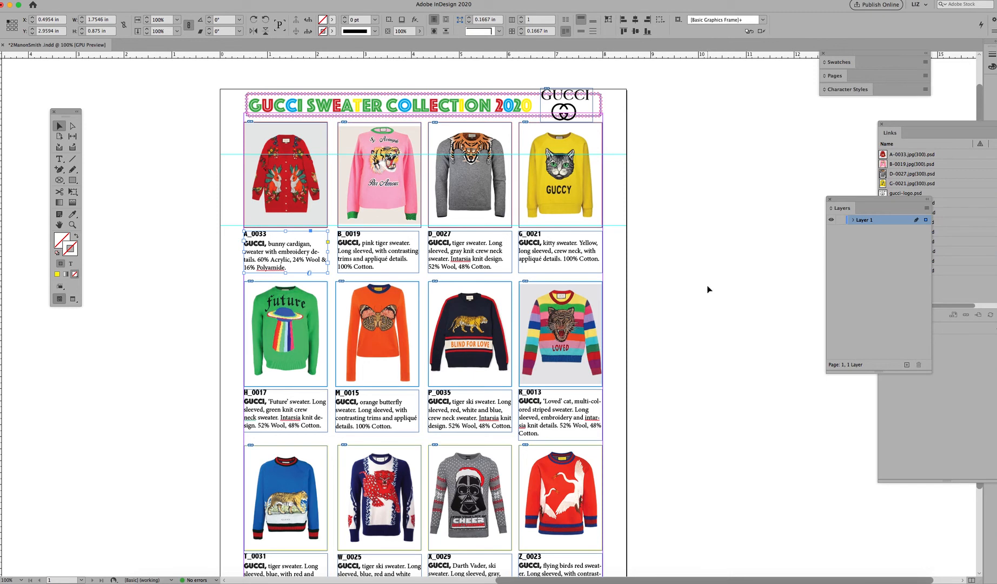
click(700, 300)
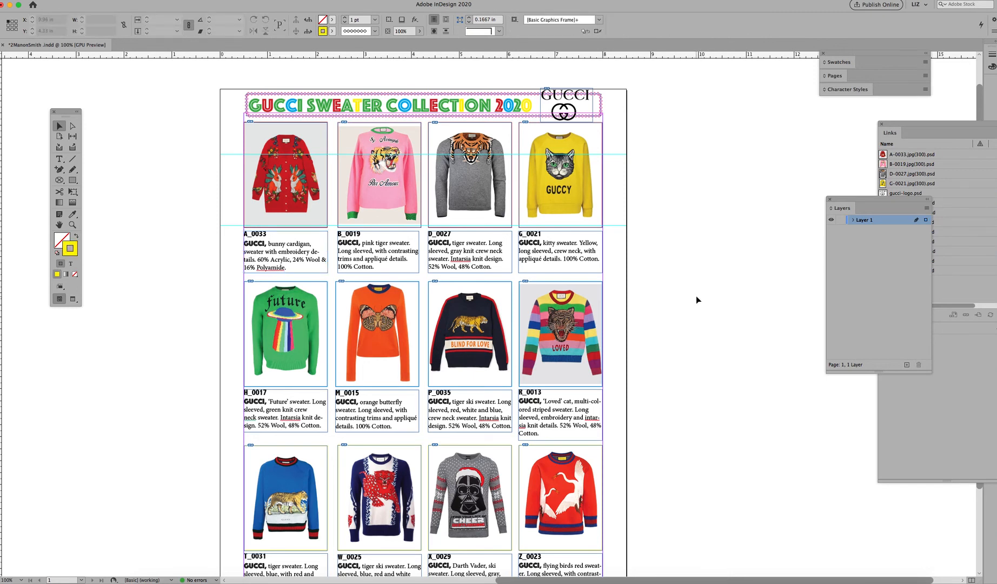
key(w)
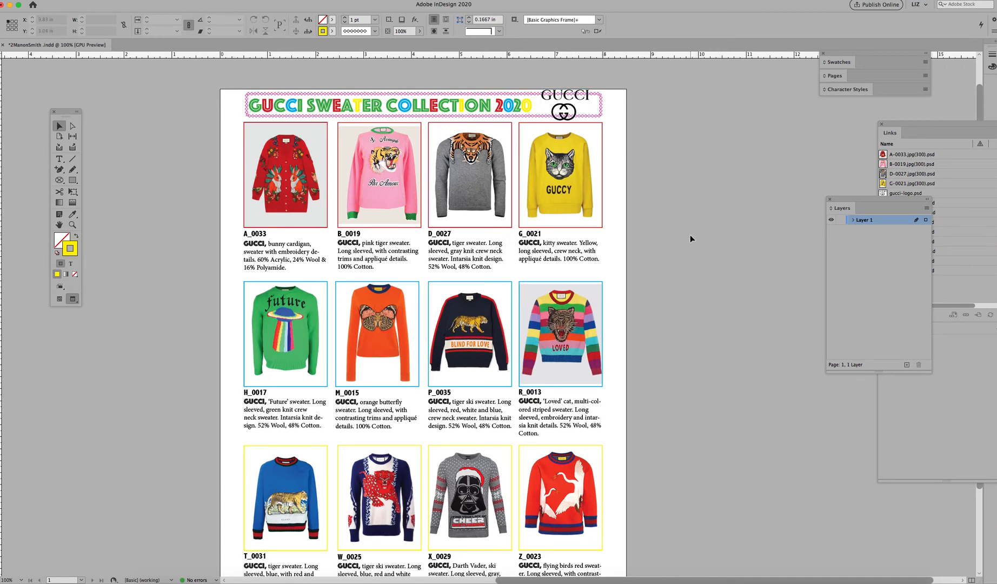
key(w)
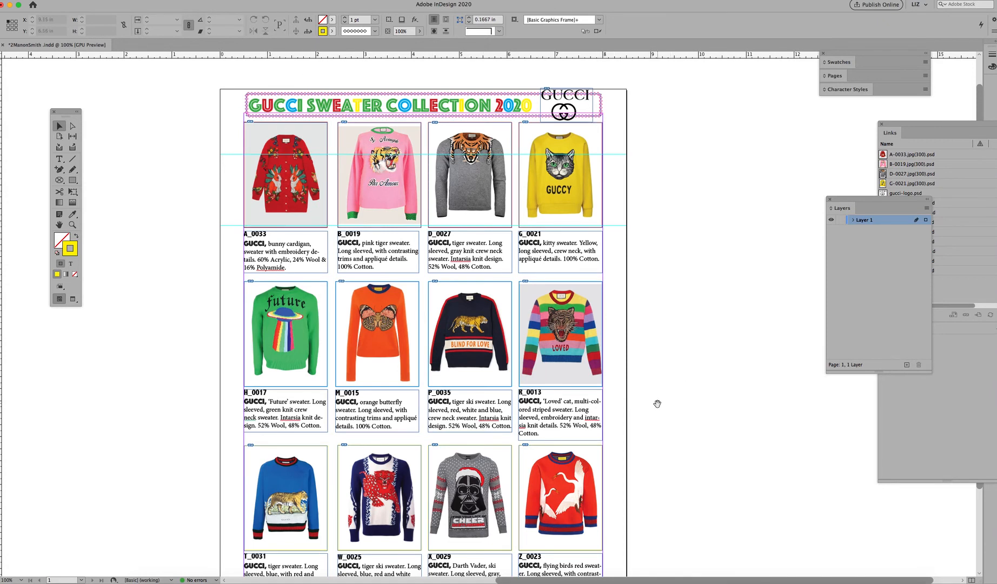
Step: Remove the horizontal guide across the top of the first sweater row
scroll(672, 387, down, 1)
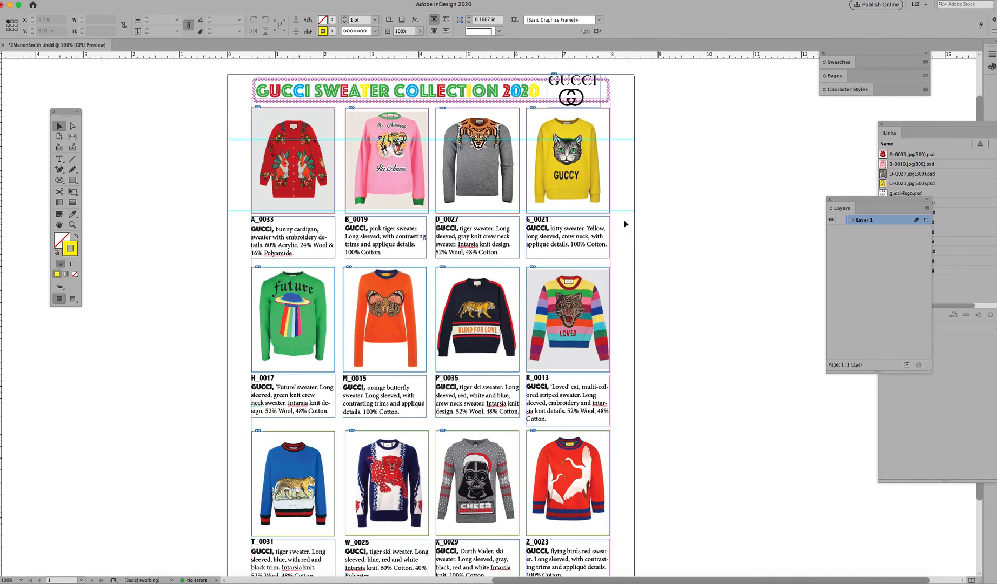
drag(621, 139, 644, 63)
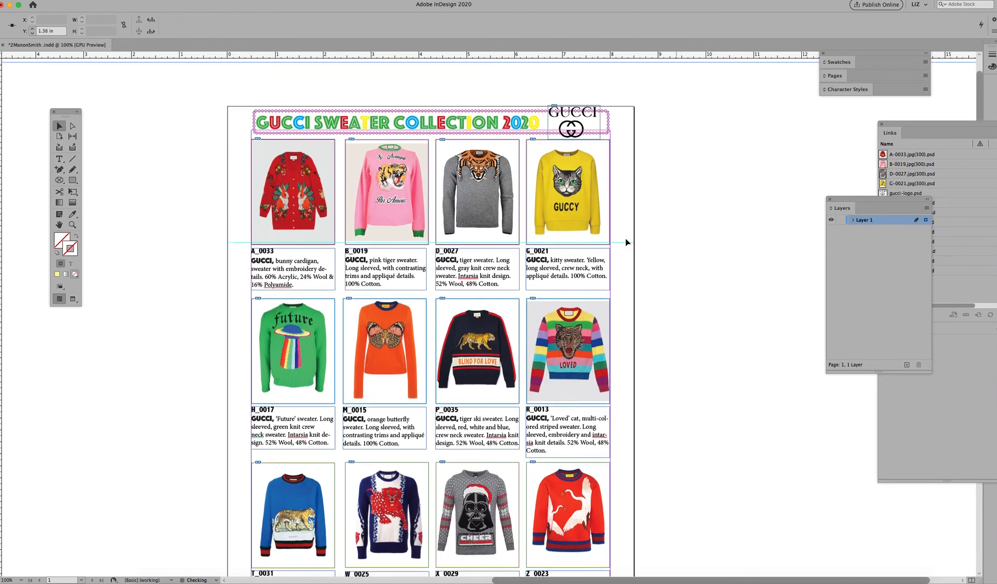
key(Delete)
drag(625, 243, 628, 247)
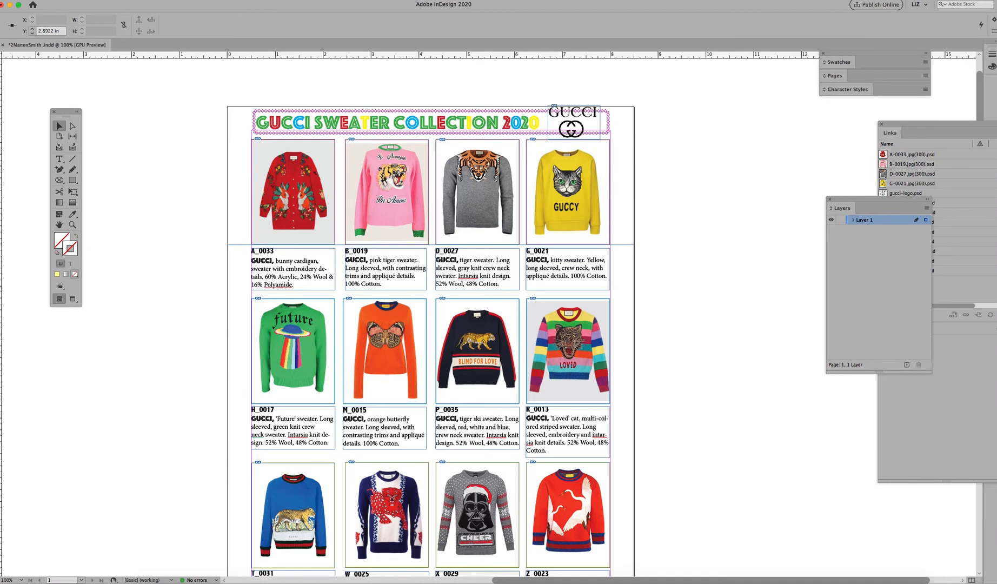
Step: Add a horizontal guide along the top of the second sweater row, at about 4.02 in
key(super+equal)
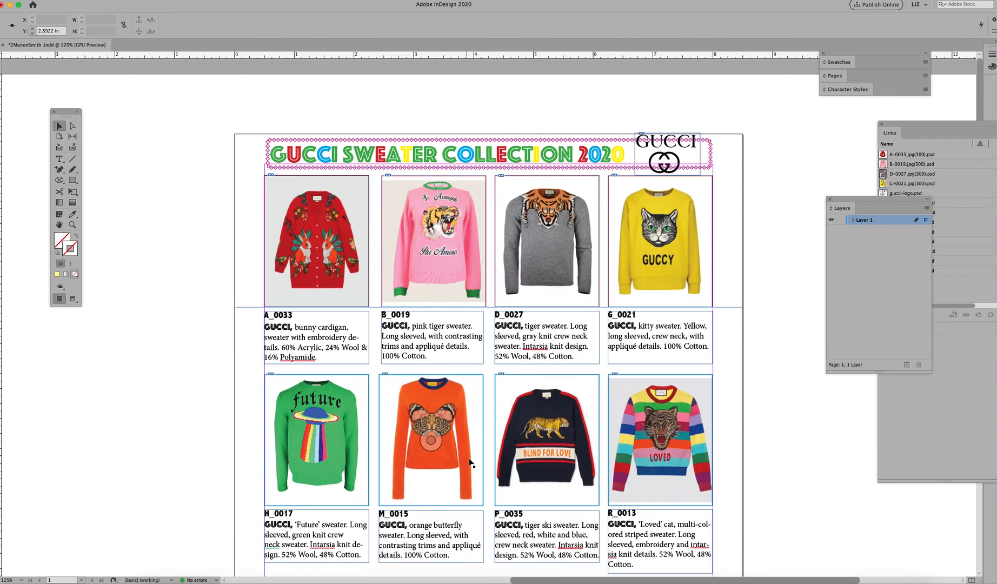
scroll(469, 465, down, 3)
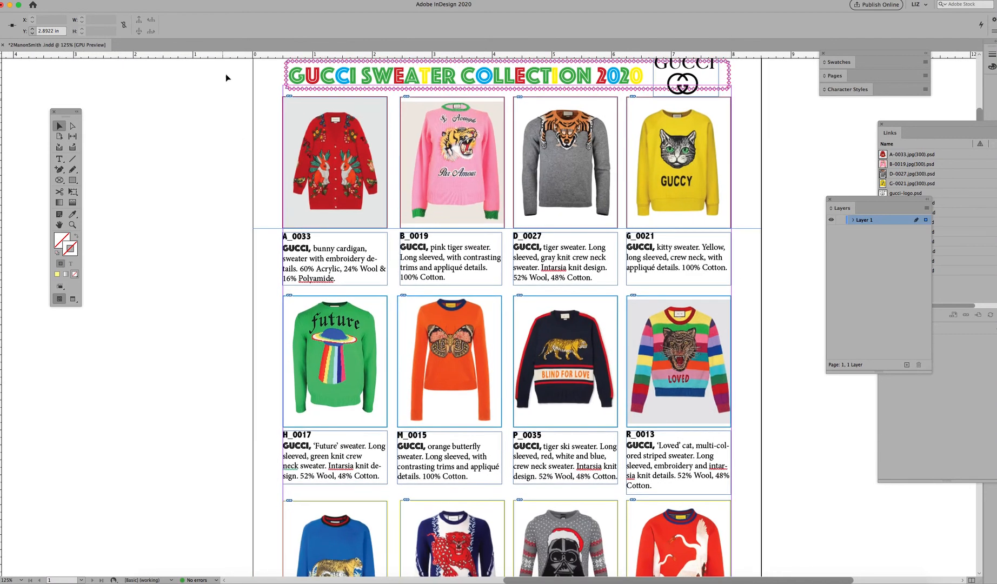
drag(225, 58, 168, 296)
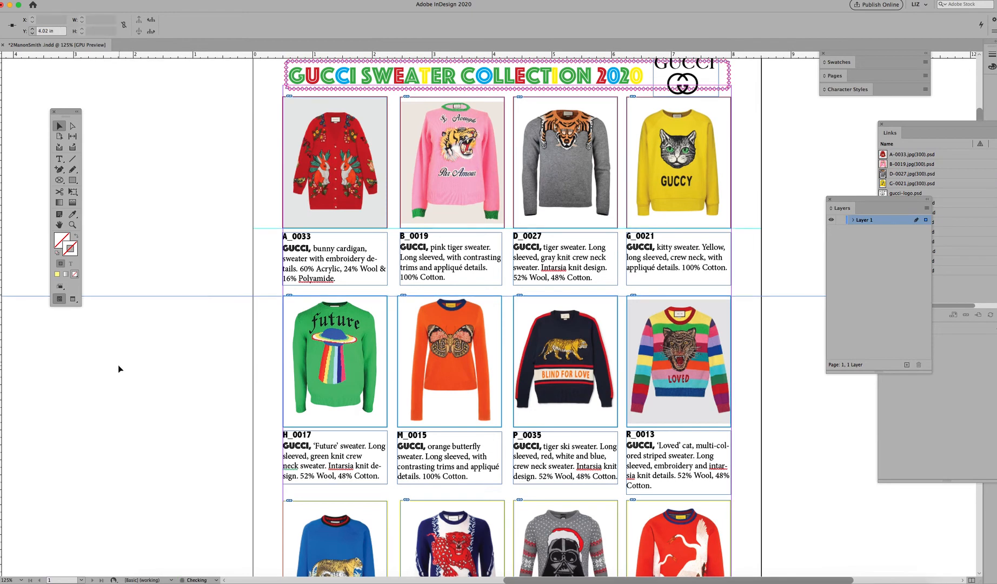
click(150, 357)
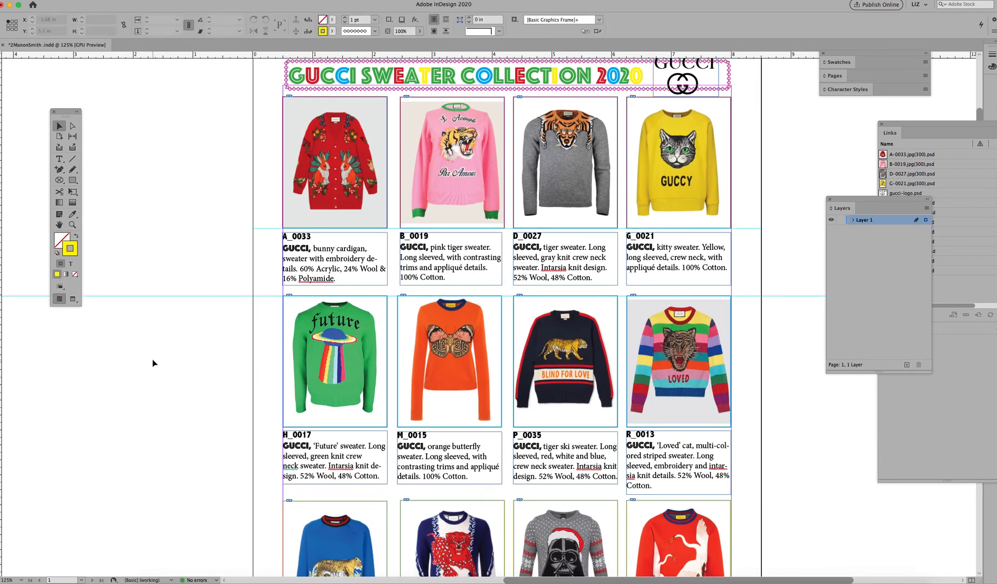
Step: Draw a narrow rectangle about 0.38 × 1.13 in left of the A_0033 caption and fill it with magenta
click(78, 182)
drag(256, 229, 277, 298)
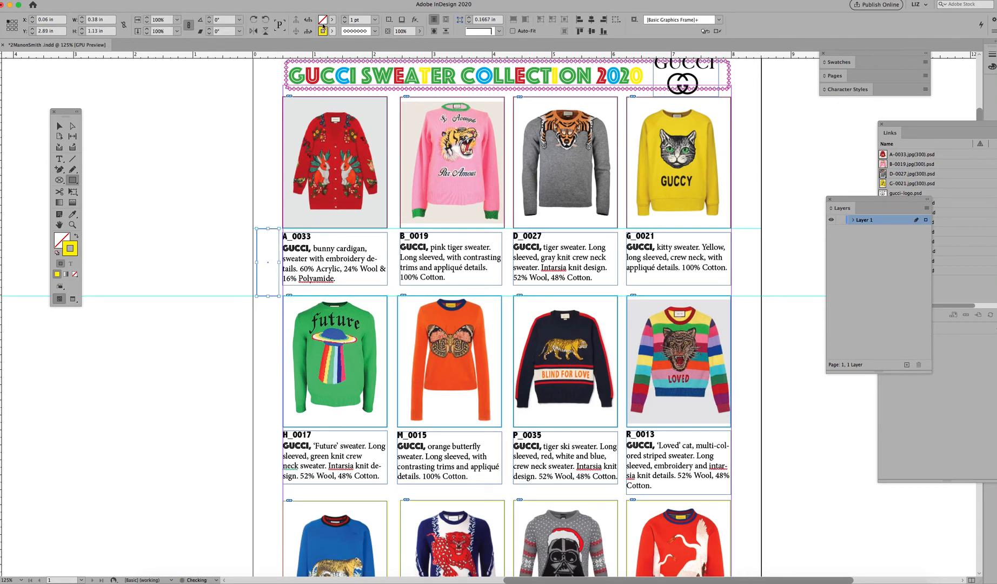
click(331, 32)
click(258, 58)
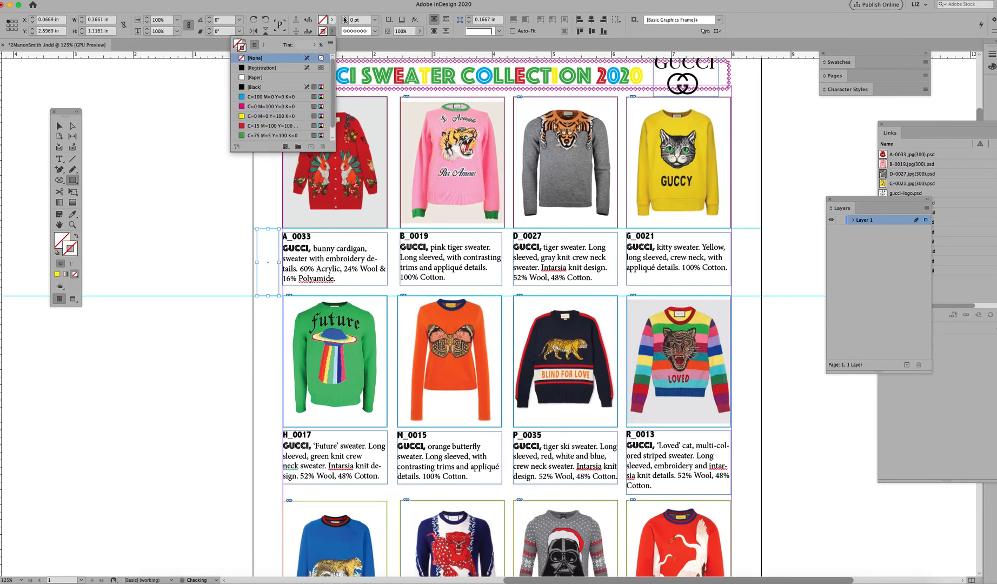
double_click(270, 107)
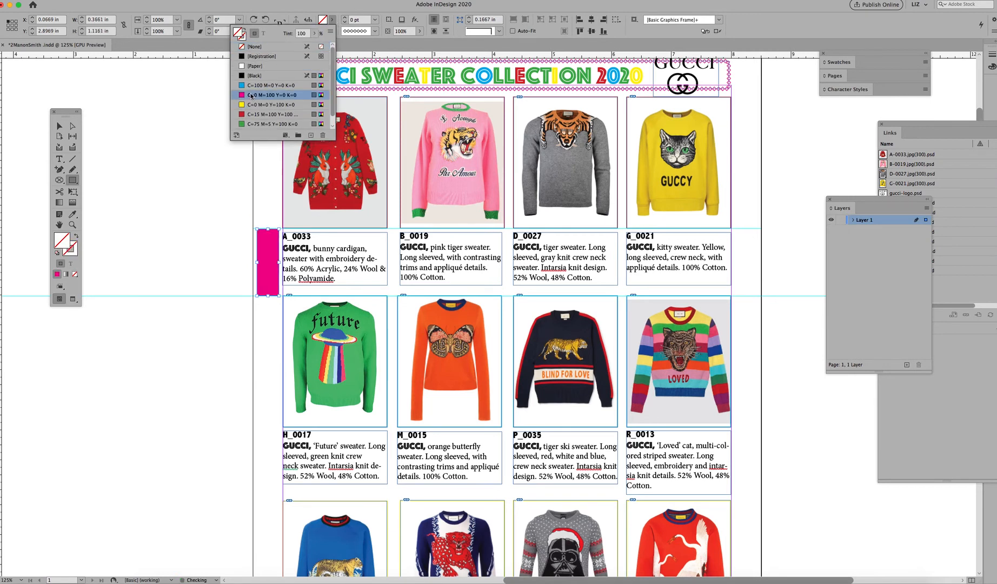
click(614, 232)
key(v)
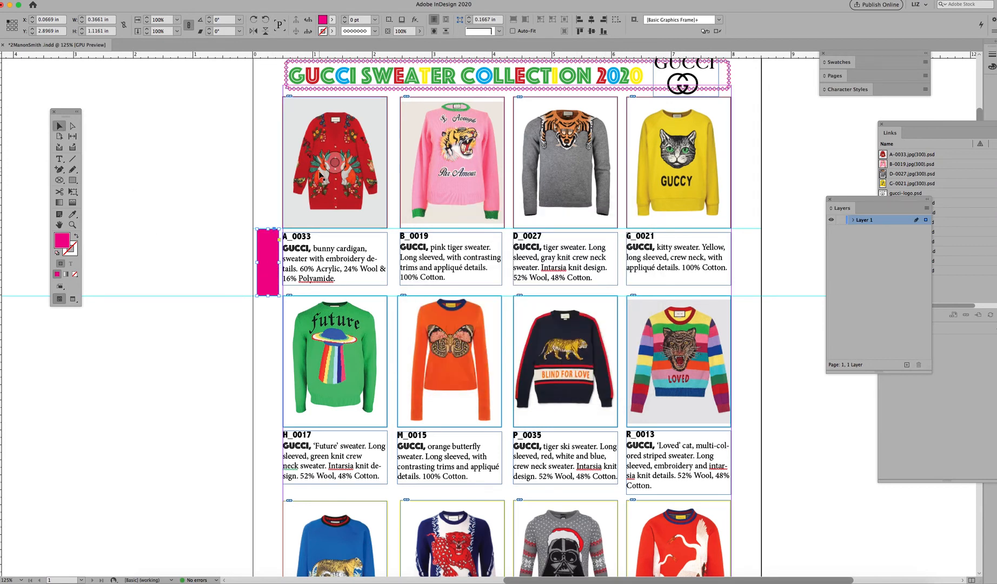
Step: Add two horizontal guides bounding the caption area of the second sweater row
key(super+equal)
click(313, 381)
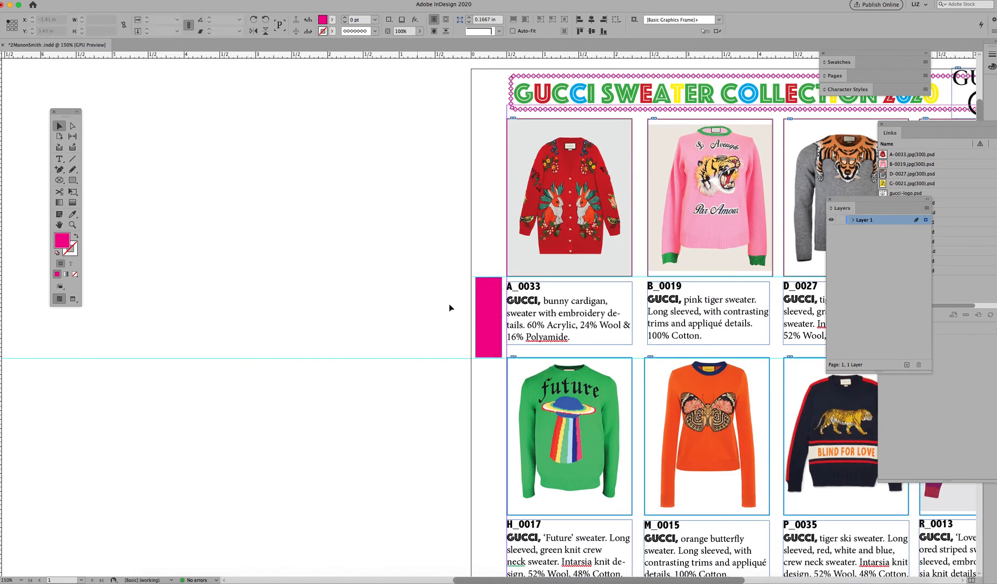
click(493, 329)
drag(402, 437, 244, 236)
click(280, 102)
click(335, 119)
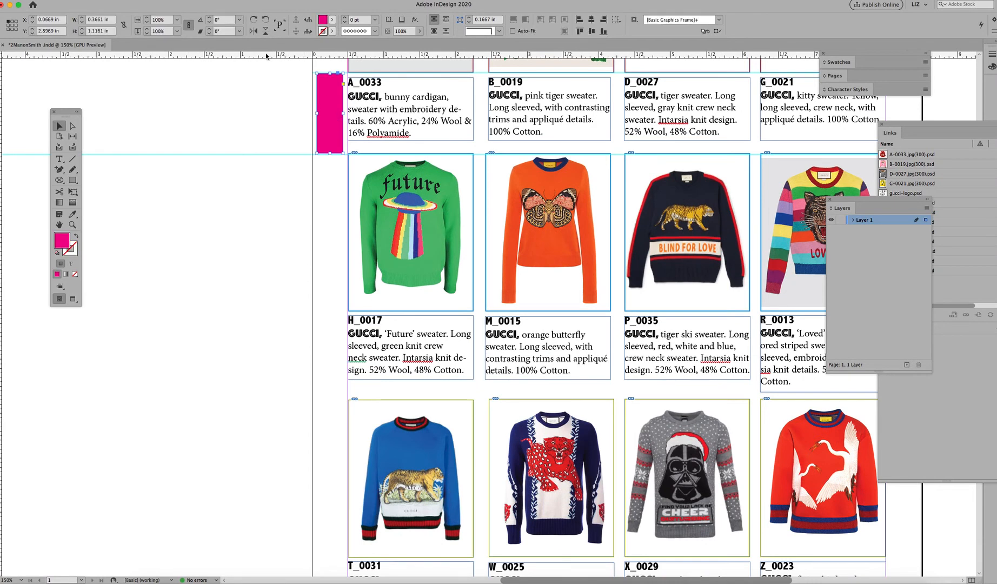
drag(267, 55, 267, 400)
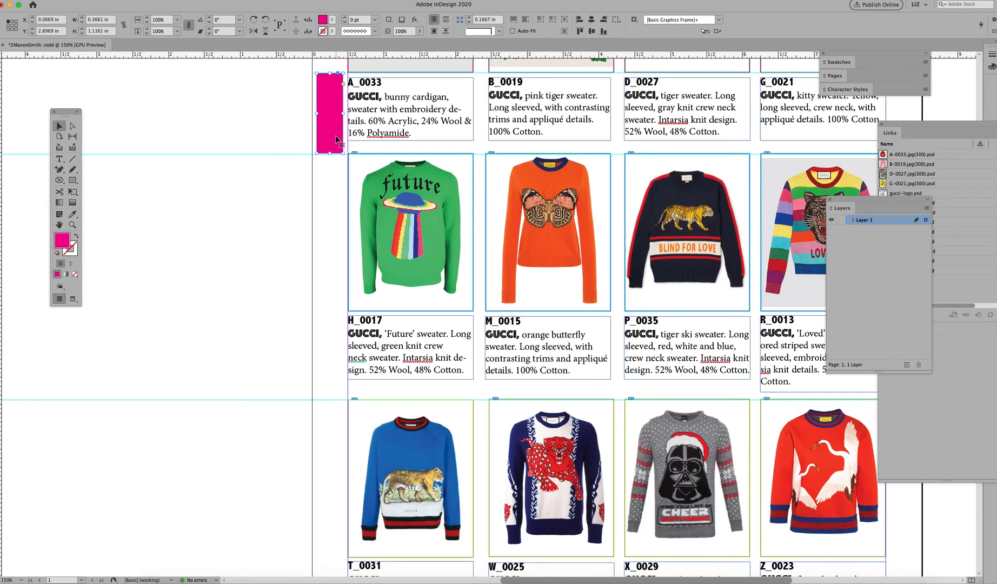
drag(224, 54, 230, 309)
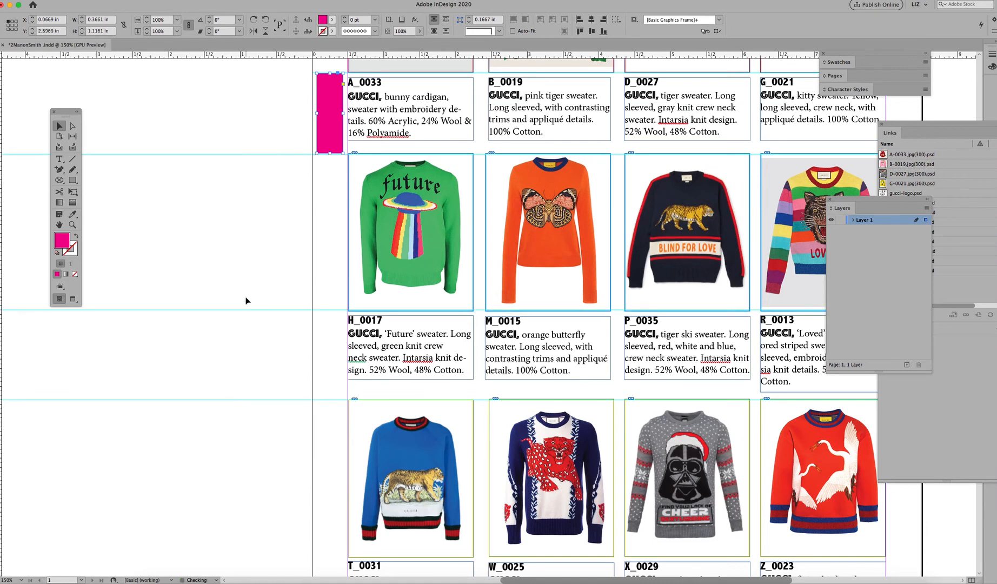
click(289, 310)
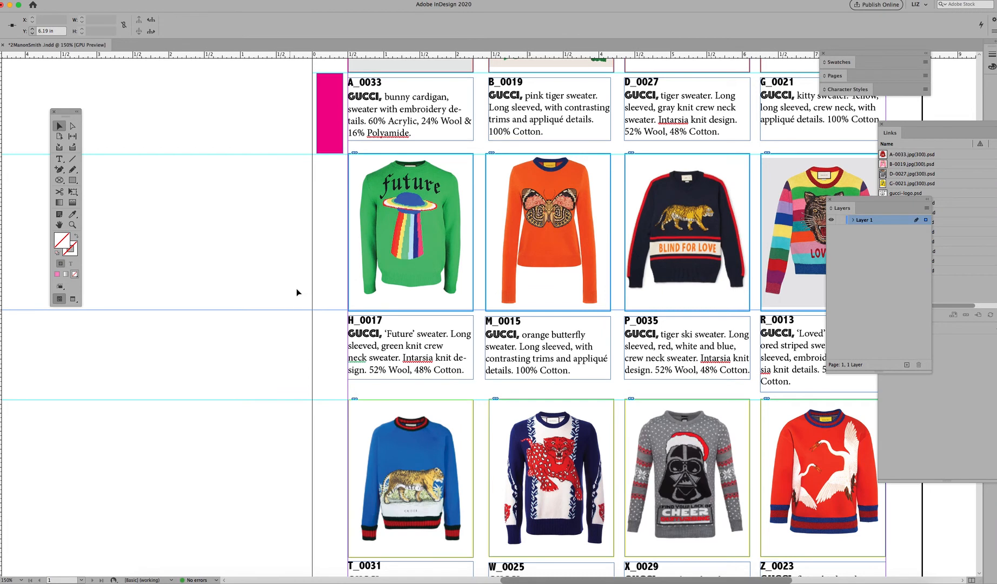
Step: Move the magenta rectangle down beside the H_0017 caption, between the new guides
click(337, 141)
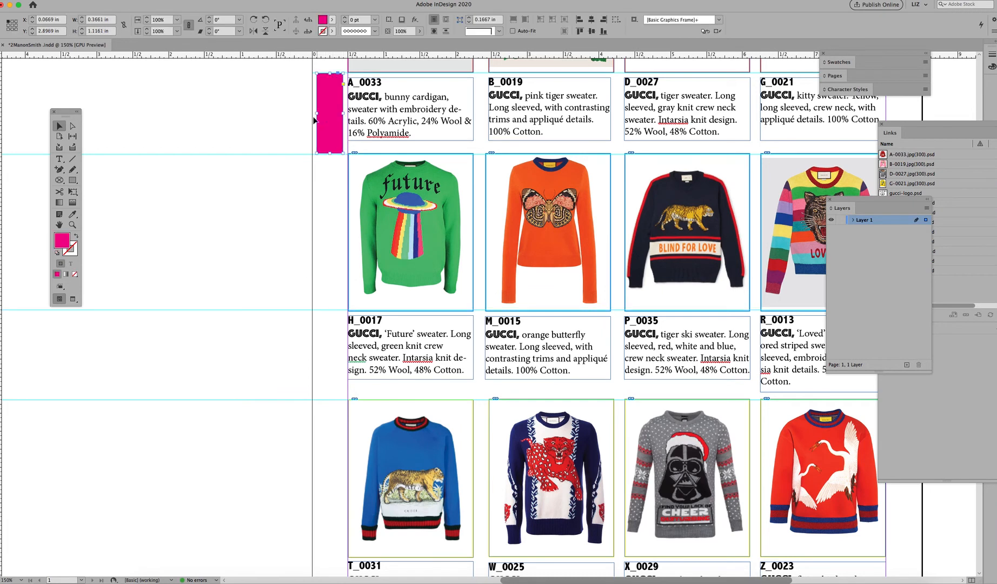
drag(321, 116, 335, 369)
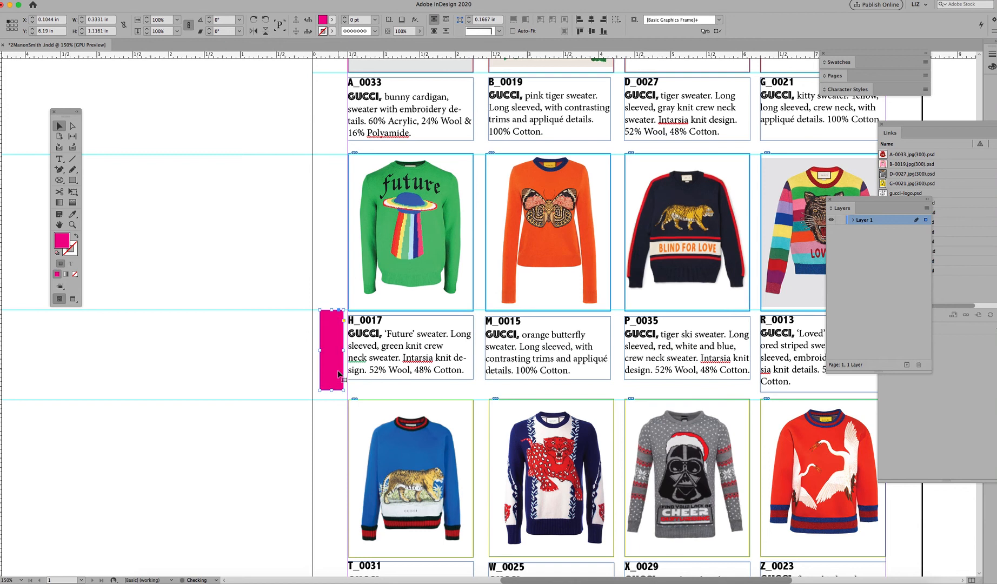
click(231, 416)
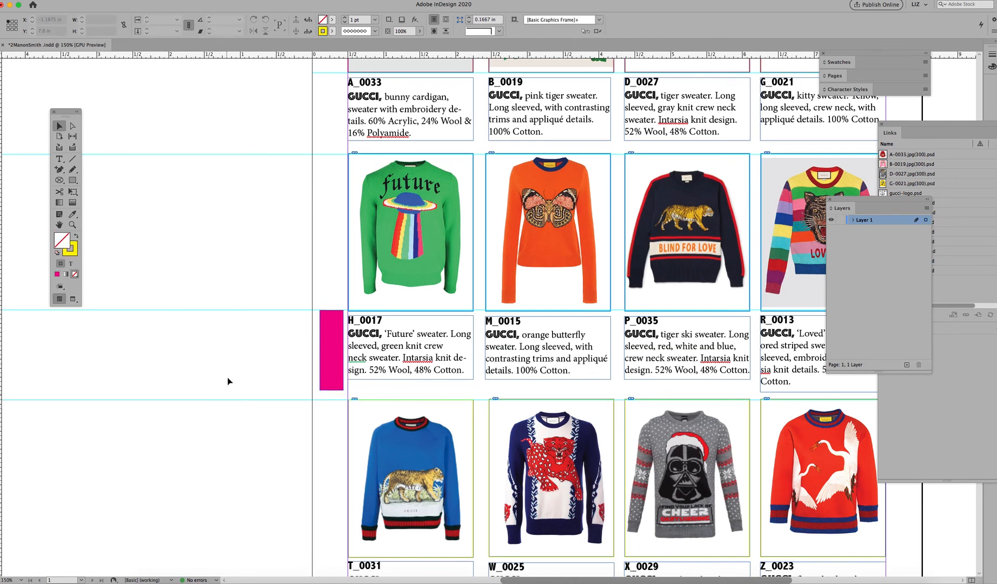
Step: Select all image and caption frames of the bottom sweater row and add a horizontal guide just above them
key(super+minus)
key(super+minus)
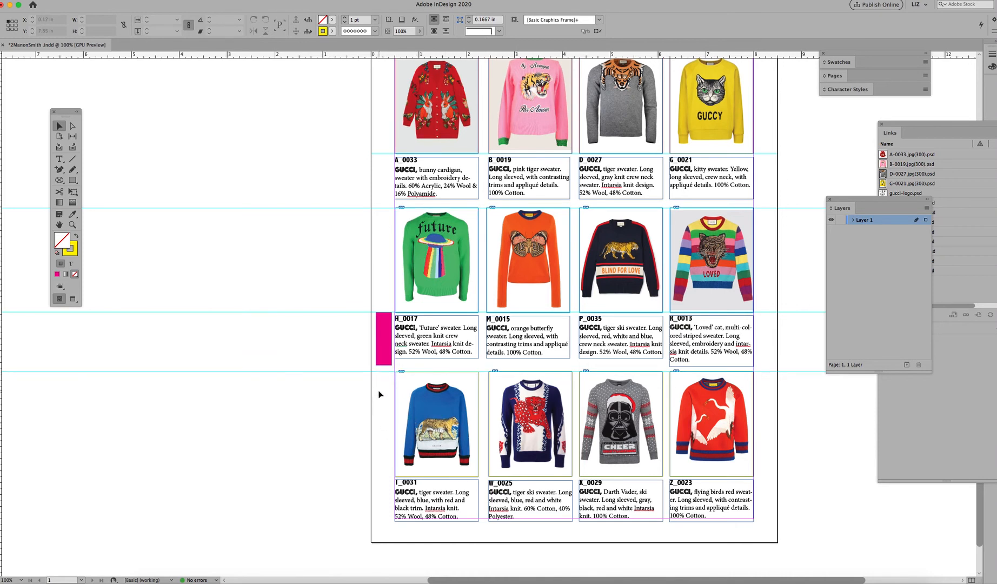
drag(381, 399, 770, 512)
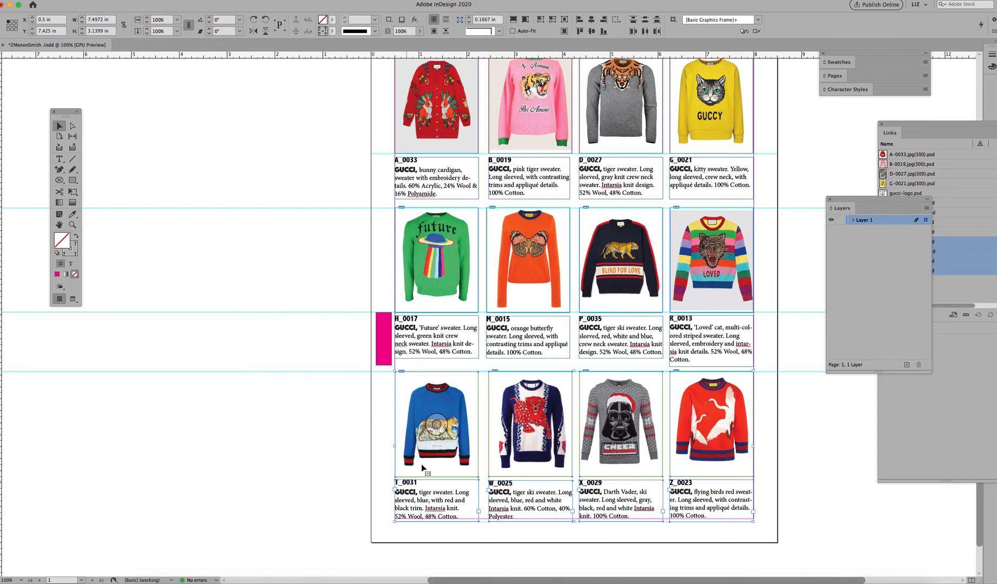
key(super+equal)
drag(166, 54, 125, 224)
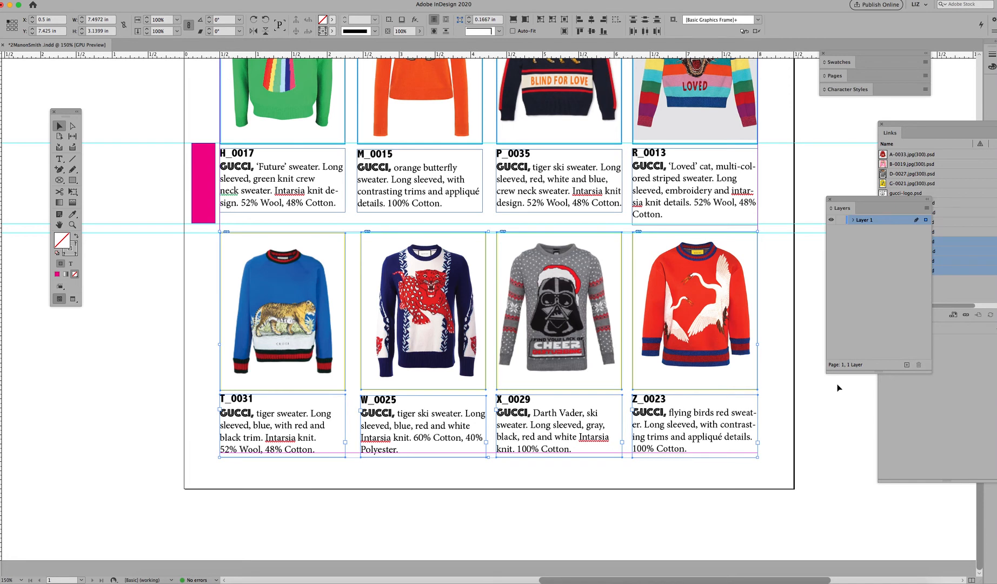
Step: Nudge the bottom row up to Y 7.3 in, deselect, and return to 100% zoom
key(Up)
key(Up)
key(Up)
key(Up)
key(Up)
key(Up)
key(Up)
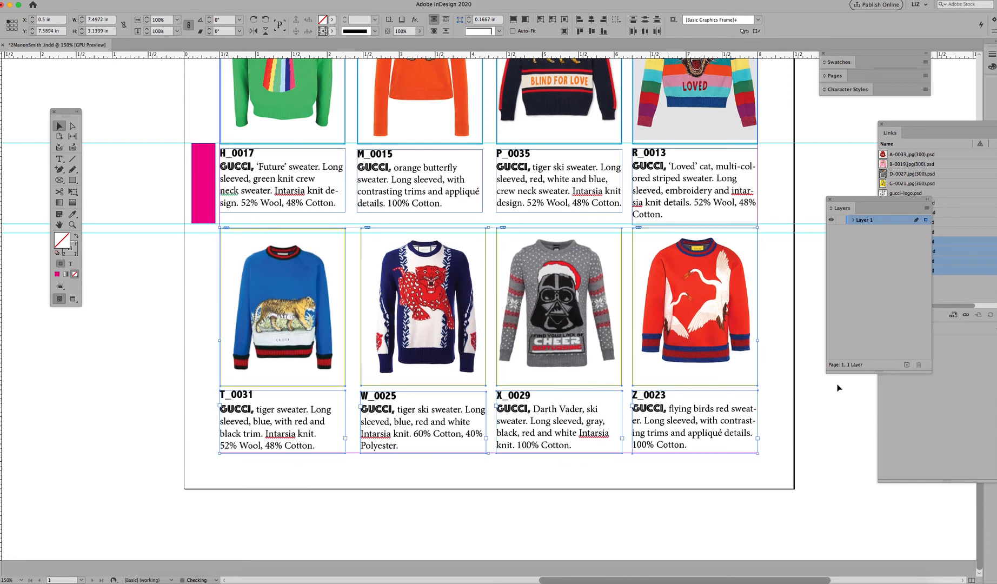
key(Up)
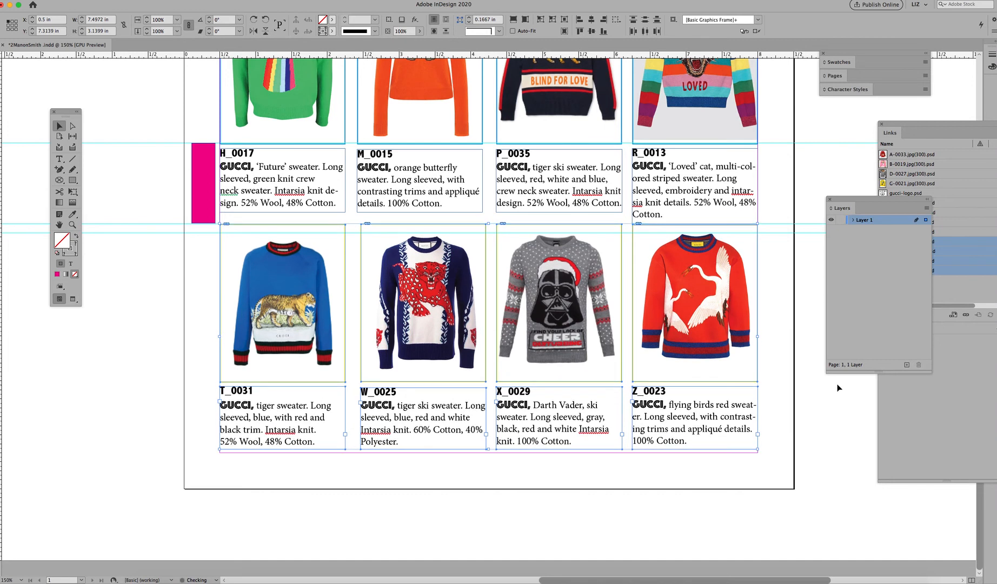
key(Up)
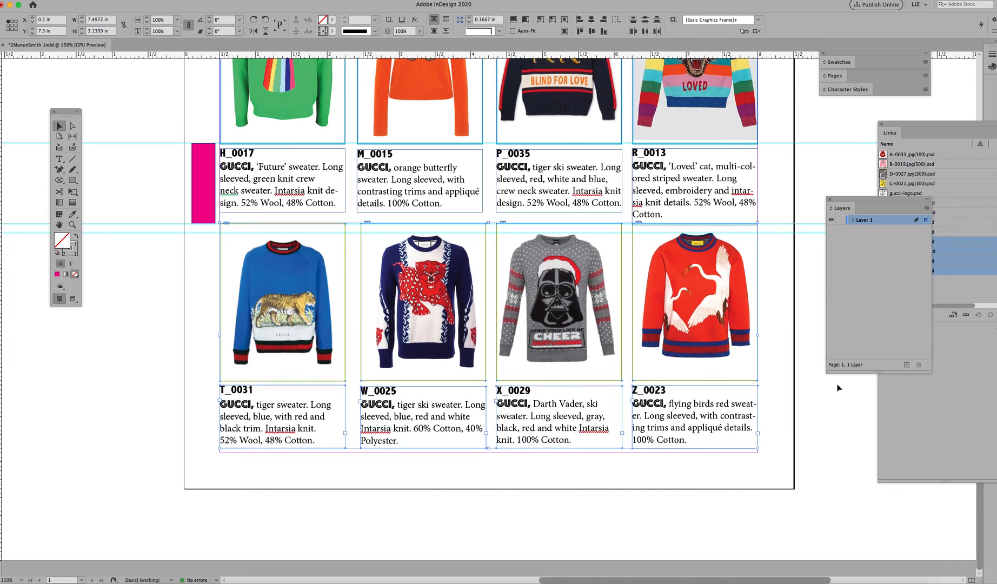
click(156, 274)
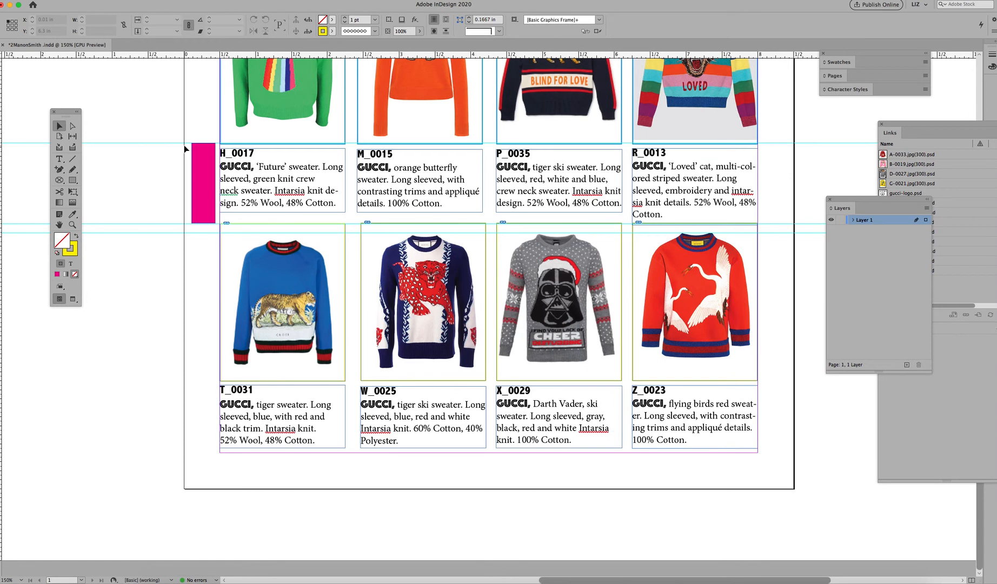
key(super+1)
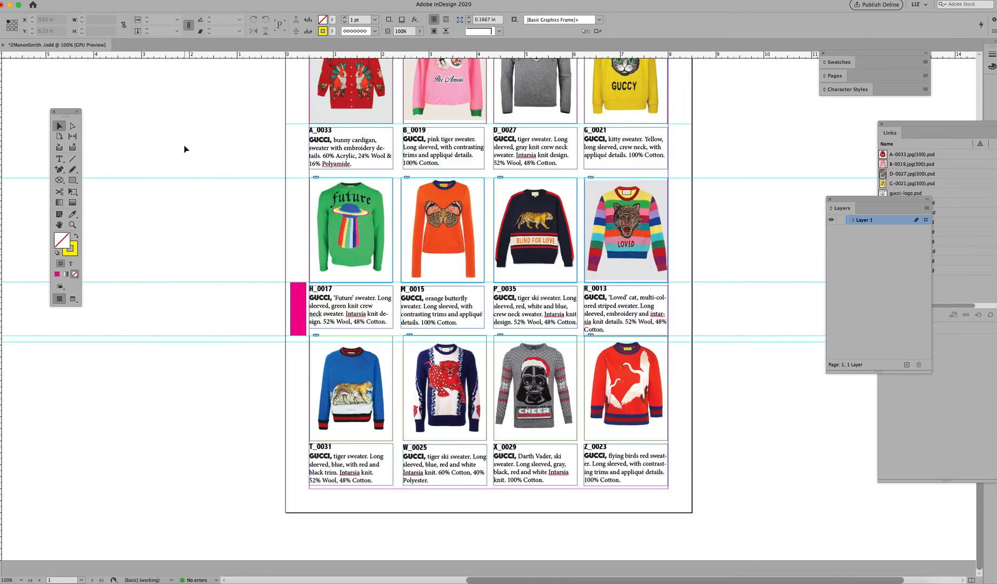
Step: Move the magenta rectangle off the page onto the pasteboard beside the bottom row
key(super+minus)
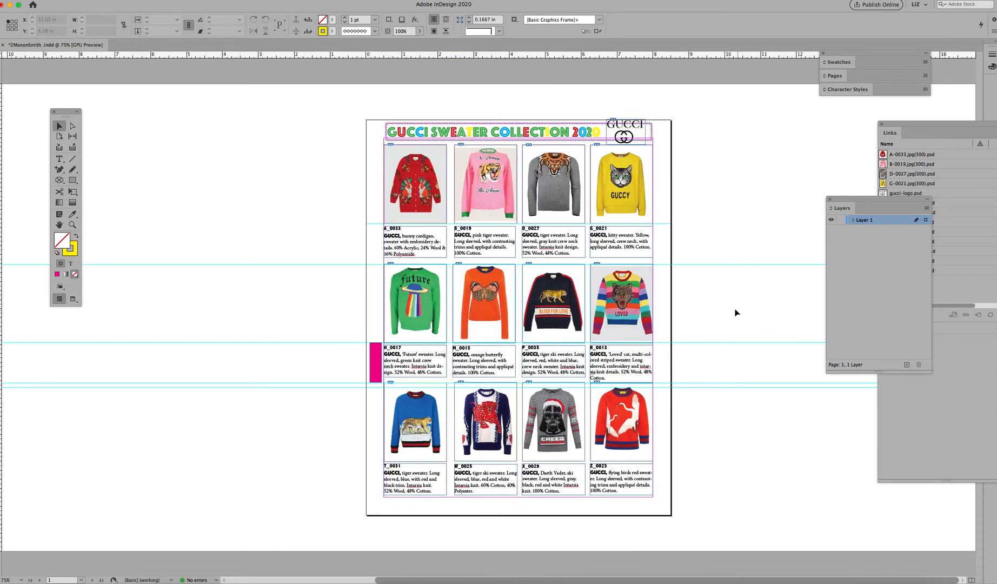
click(376, 367)
drag(377, 357, 375, 247)
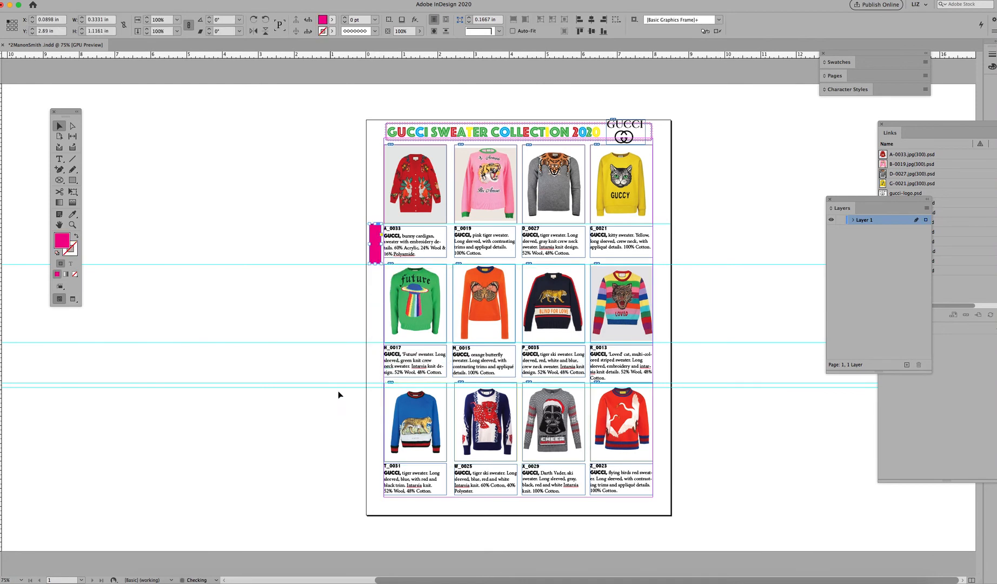
drag(250, 88, 251, 56)
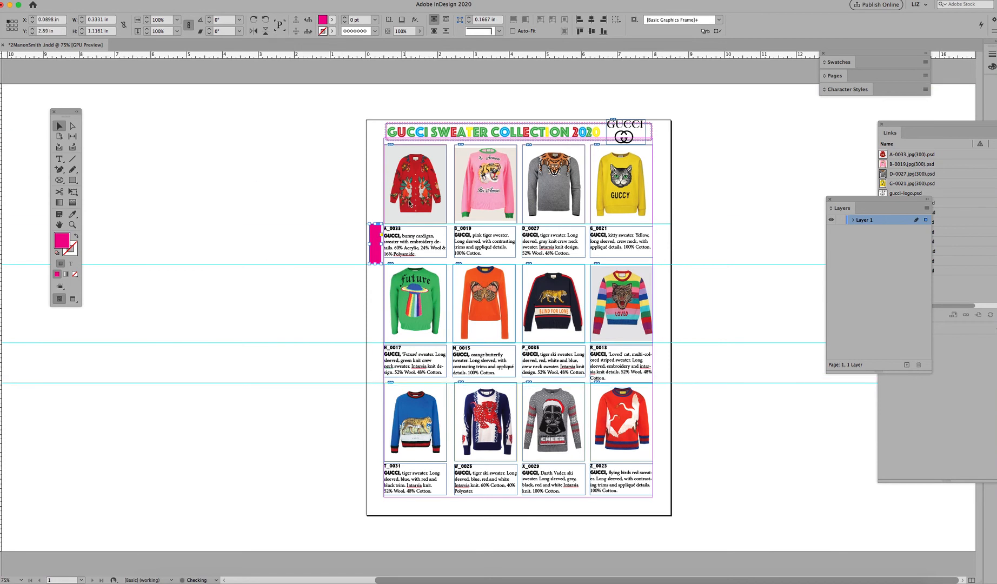
drag(377, 255, 238, 452)
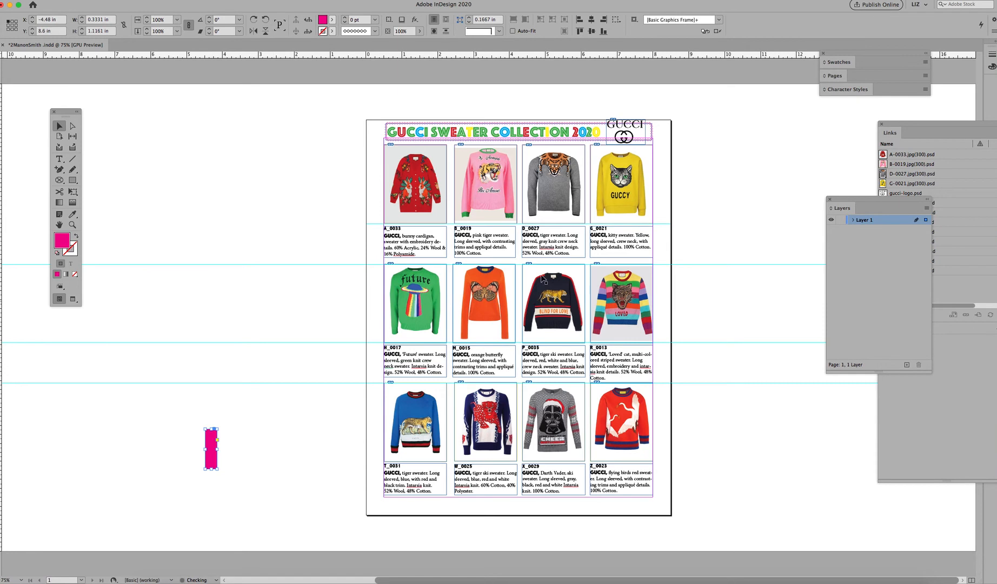
click(706, 183)
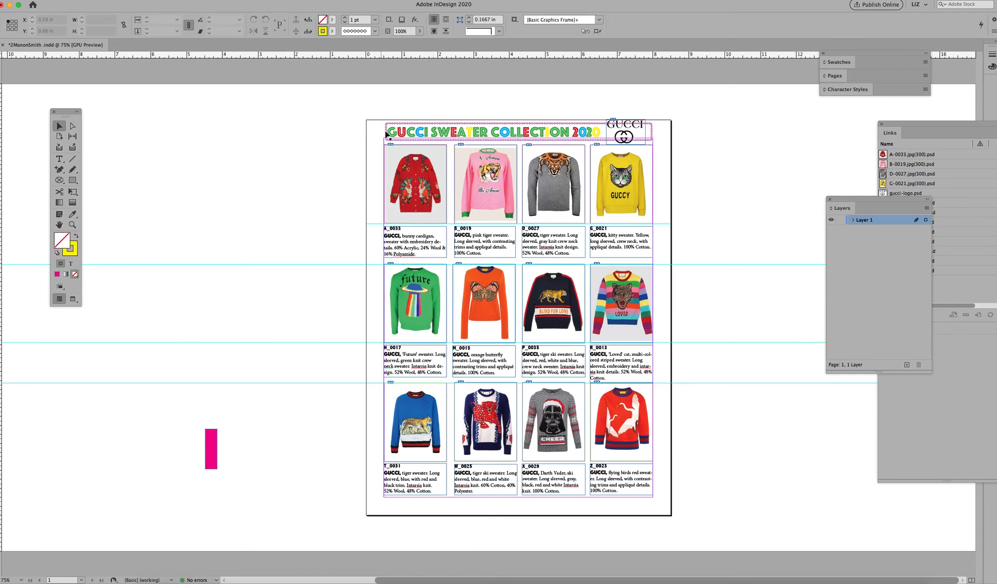
Step: Select all page items and nudge them down to Y 0.1098 in, then deselect
drag(371, 104, 677, 513)
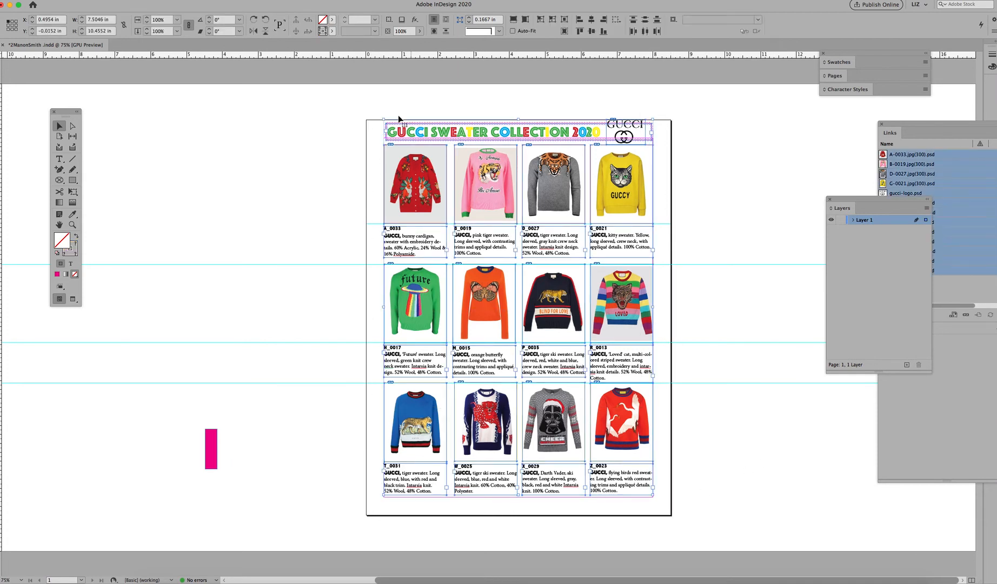
click(368, 113)
drag(380, 124, 664, 509)
key(Down)
key(Down)
key(Down)
key(Down)
key(Down)
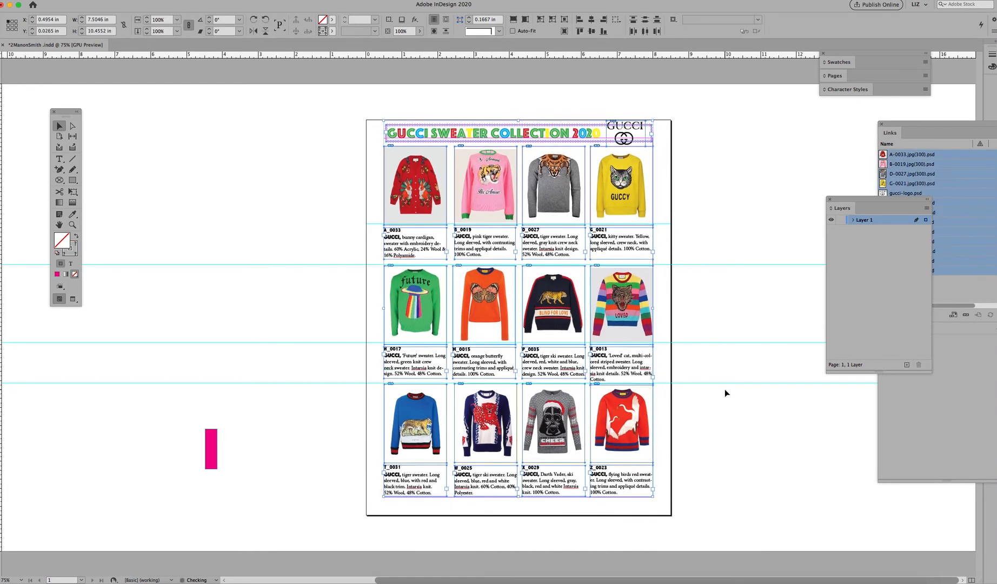
key(Down)
key(Down)
key(Down)
key(Down)
key(Down)
key(Down)
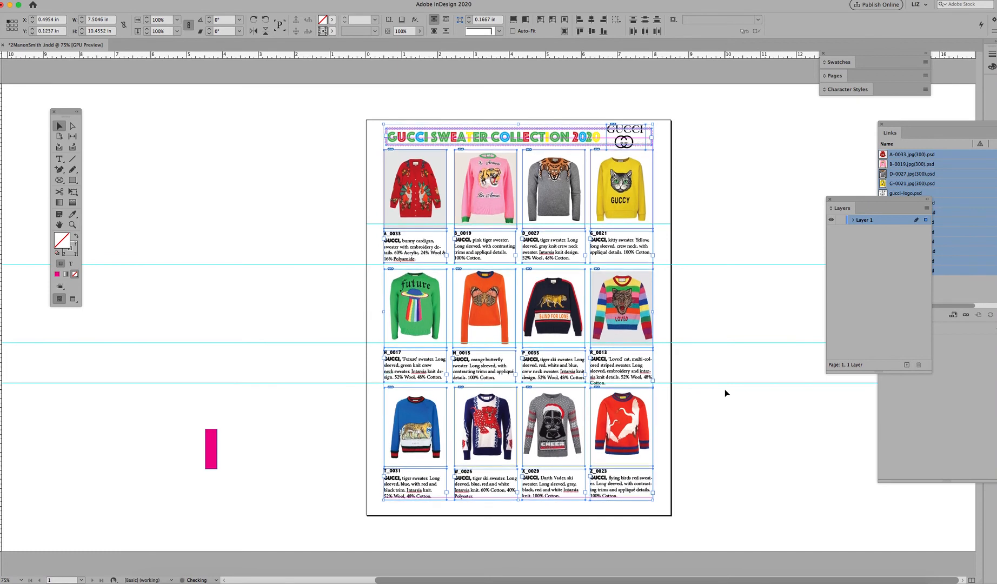
key(Up)
key(Up)
key(Up)
key(Up)
key(Up)
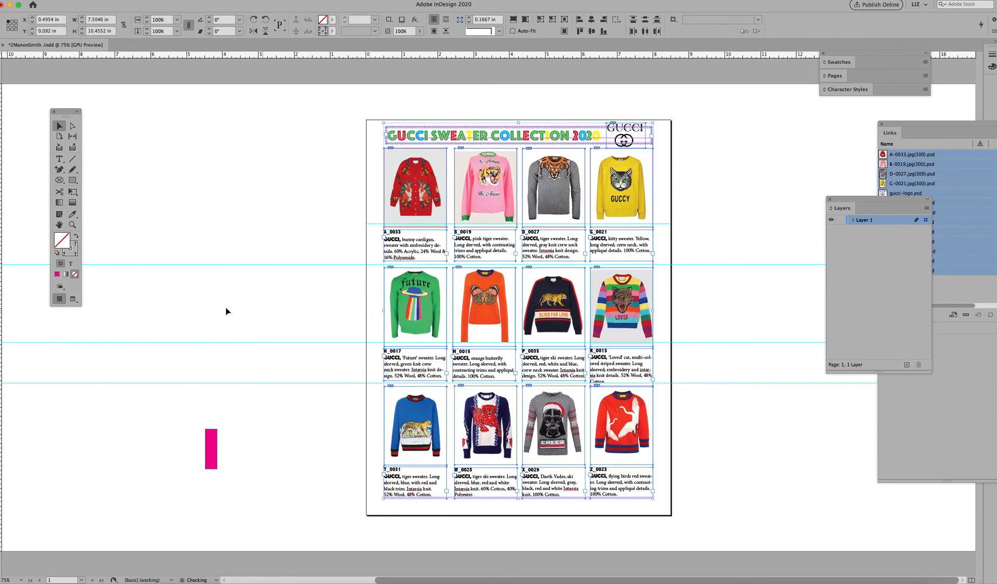
key(Down)
key(Down)
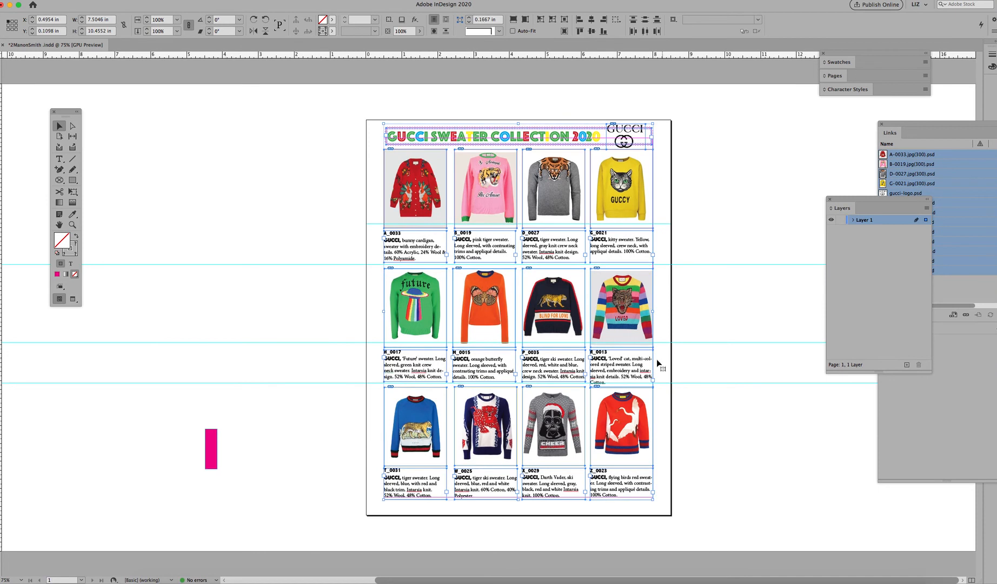
click(719, 407)
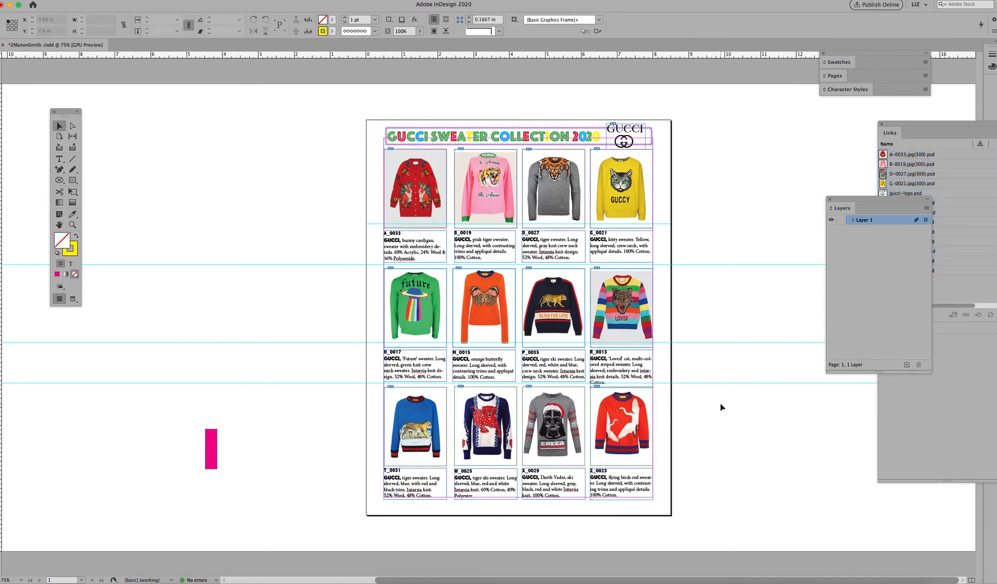
Step: Set the leading of the A_0033 caption's body text to 11 pt
key(w)
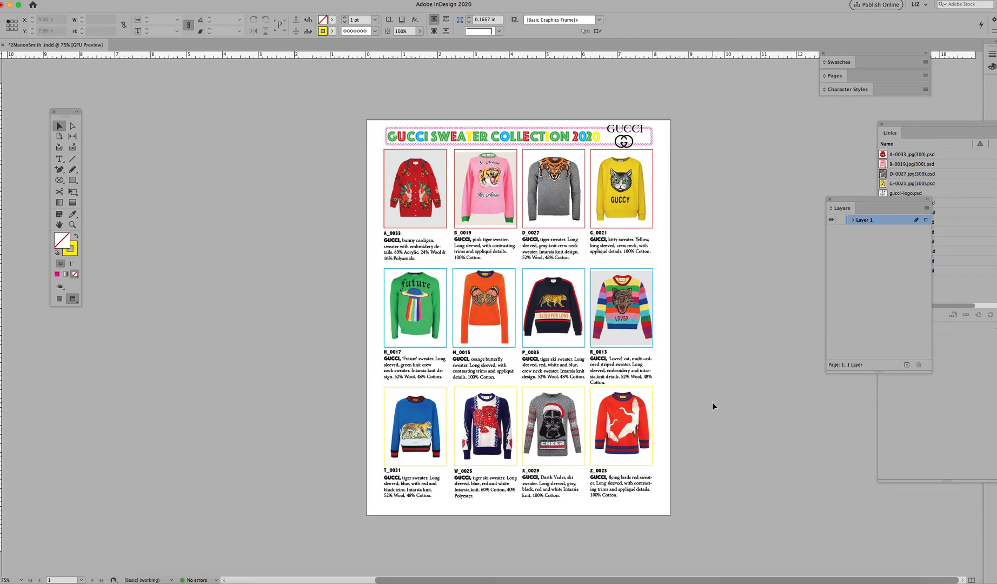
key(w)
key(super+equal)
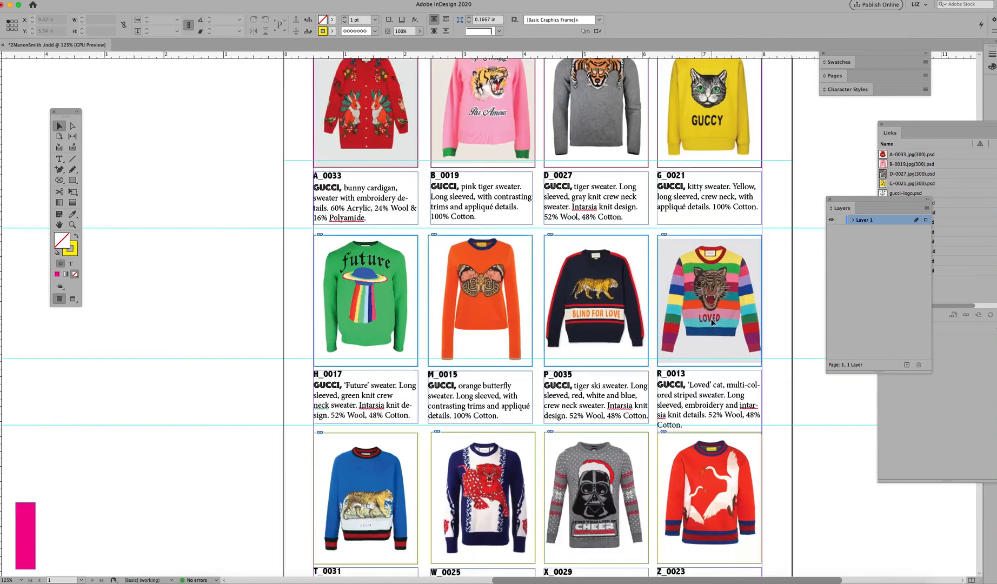
click(59, 159)
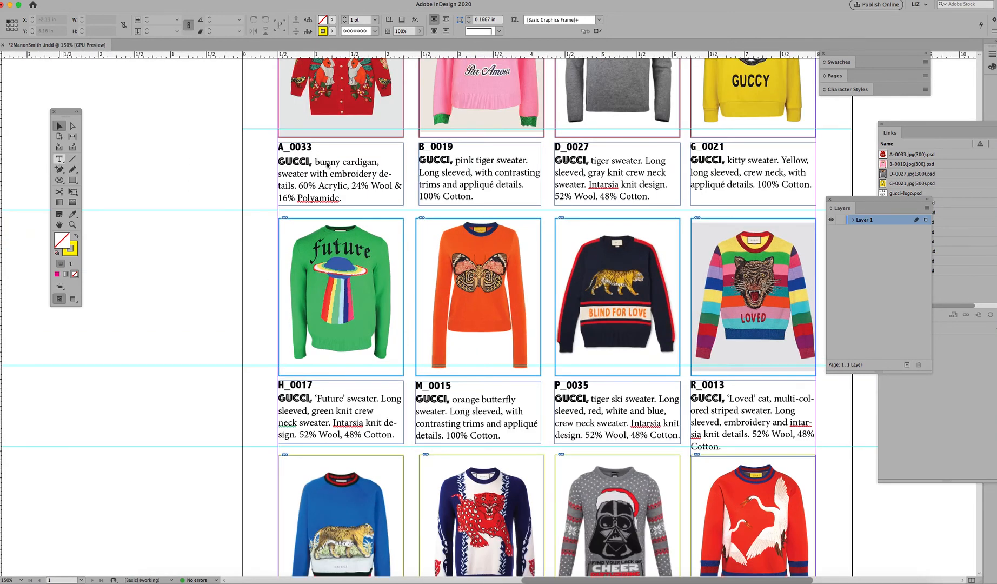
drag(326, 163, 336, 198)
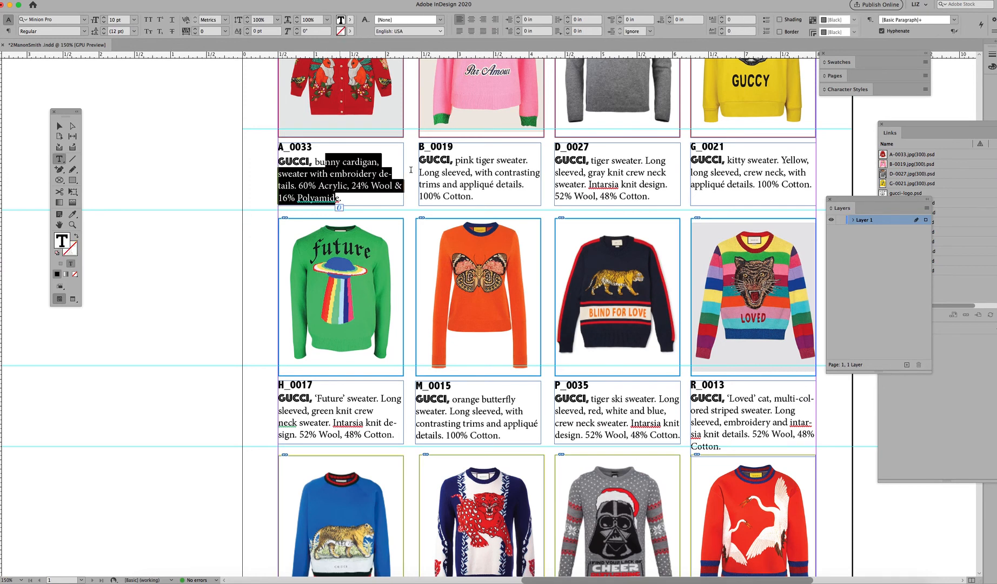
drag(468, 160, 458, 197)
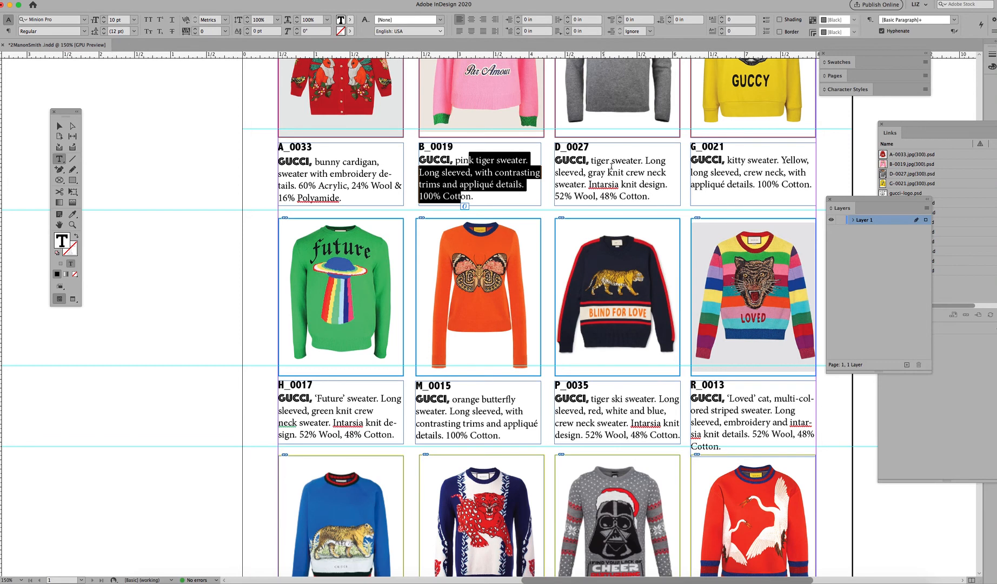
drag(604, 159, 614, 193)
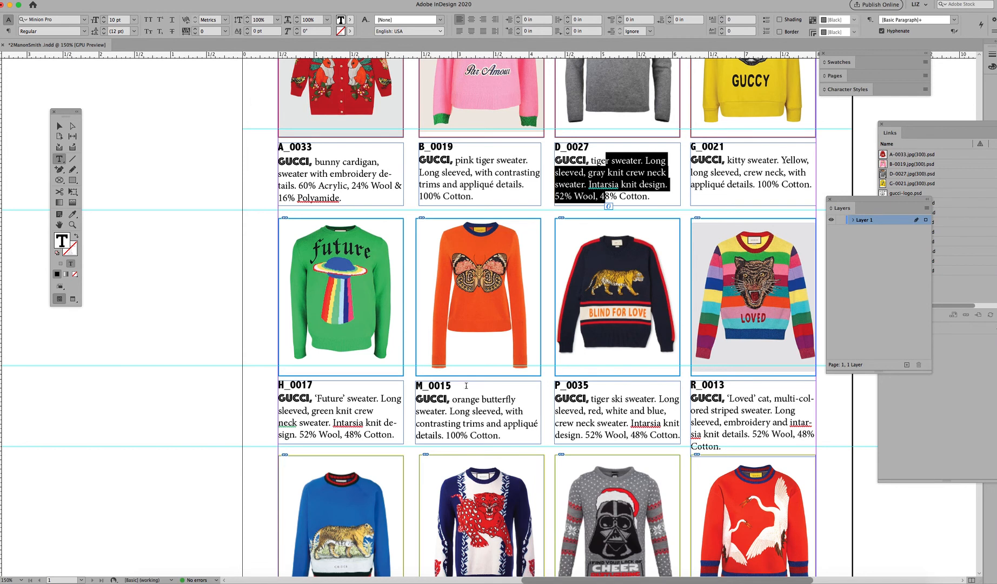
drag(476, 399, 477, 436)
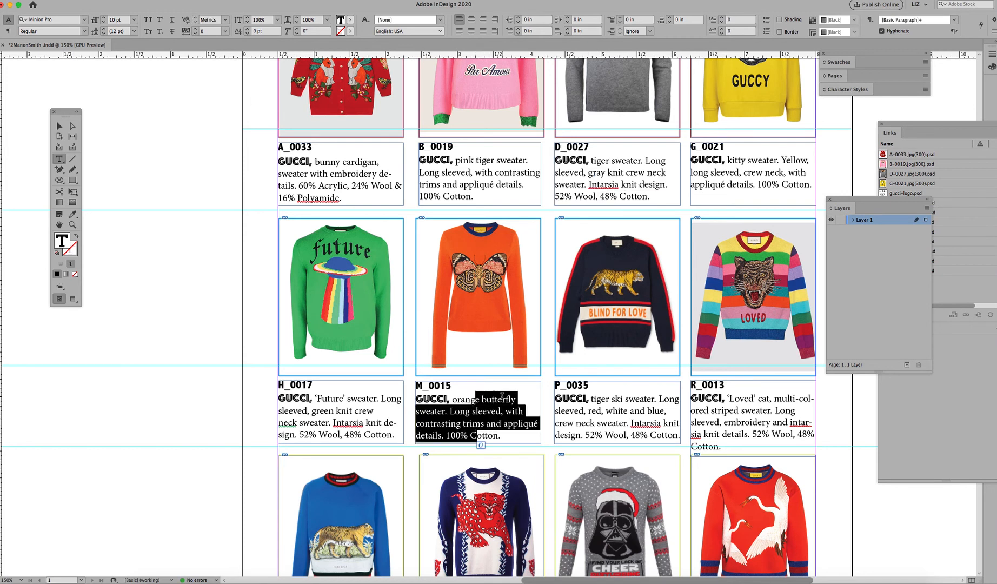
drag(342, 198, 277, 162)
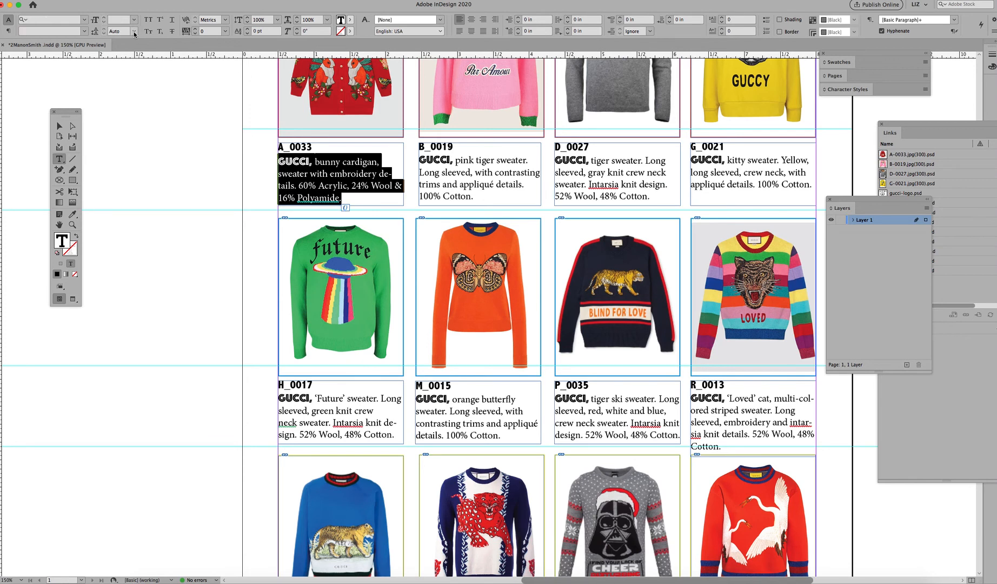
click(134, 34)
click(123, 89)
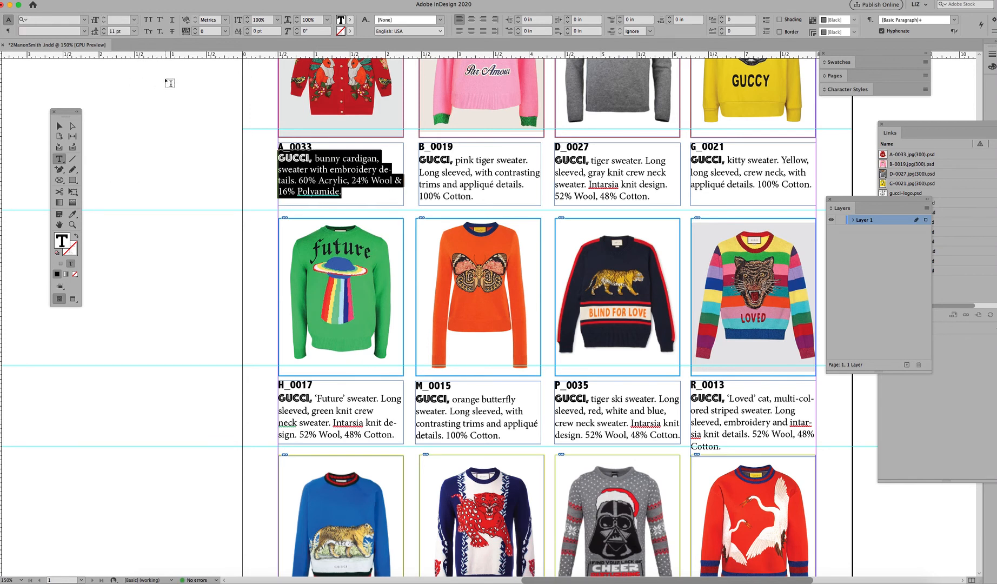
Step: Set the leading of the B_0019 and D_0027 caption texts to 11 pt
drag(474, 196, 419, 159)
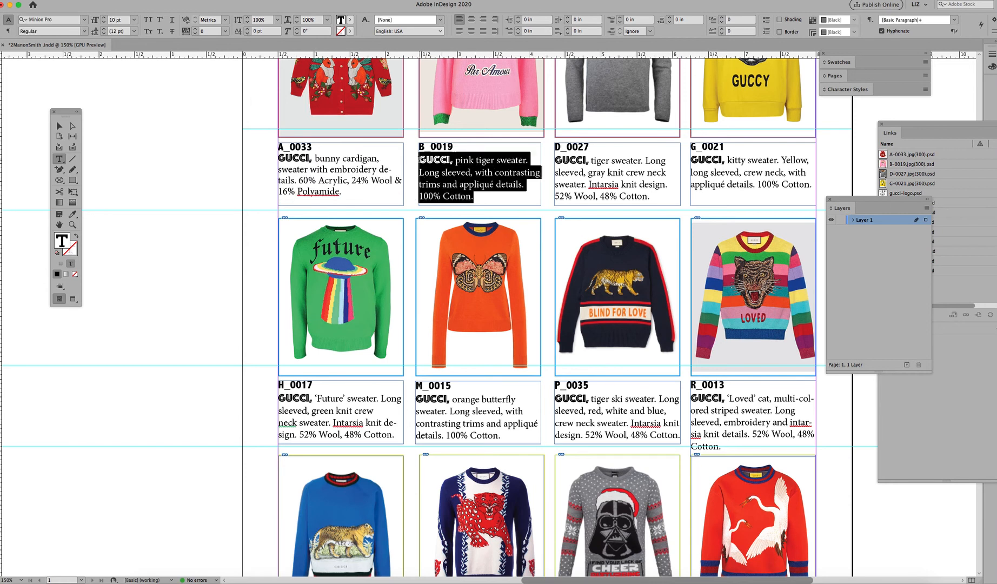
click(136, 34)
click(124, 91)
drag(650, 197, 555, 158)
click(134, 32)
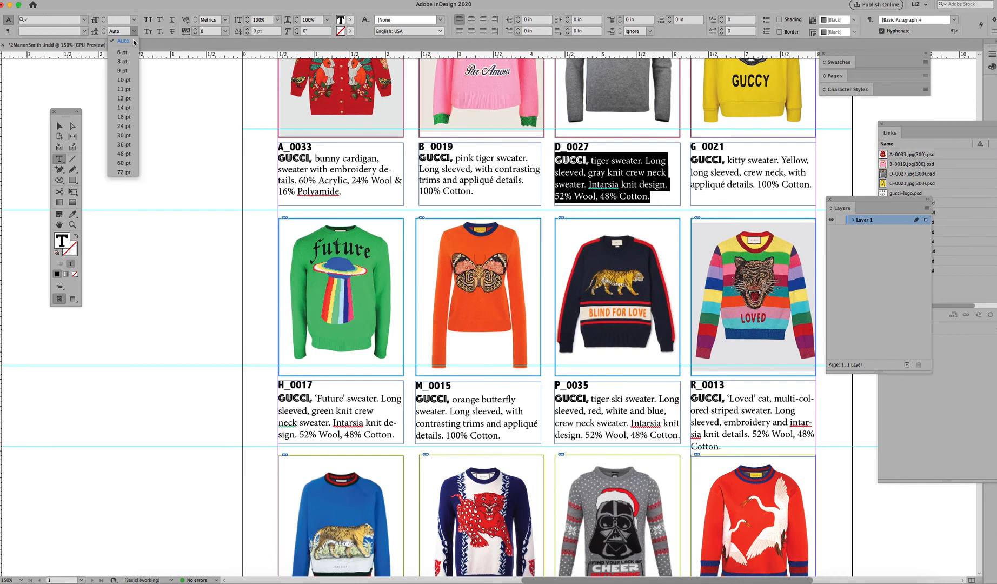
click(129, 90)
Step: Set the leading of the G_0021 and H_0017 caption texts to 11 pt
drag(812, 187, 683, 161)
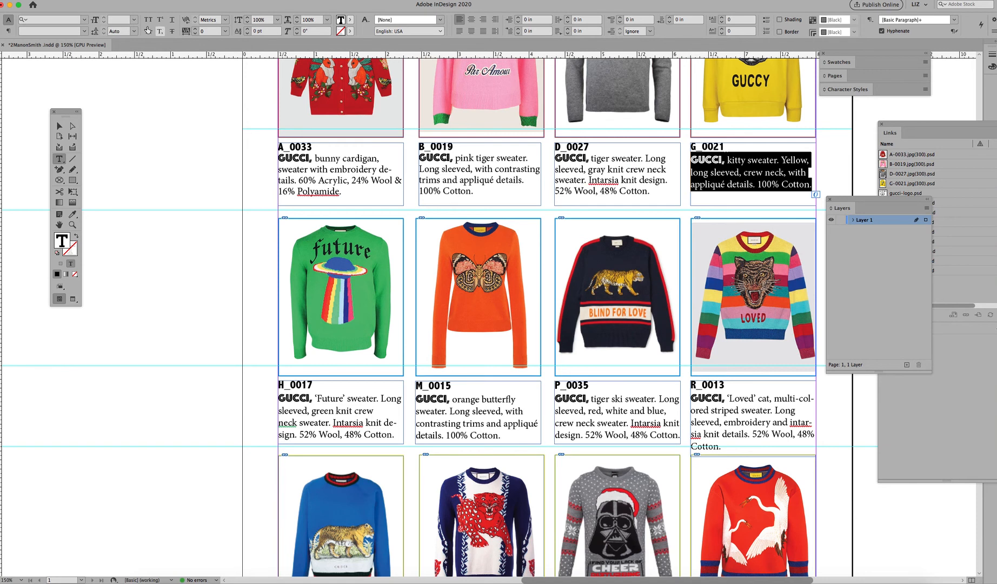
click(134, 31)
click(125, 89)
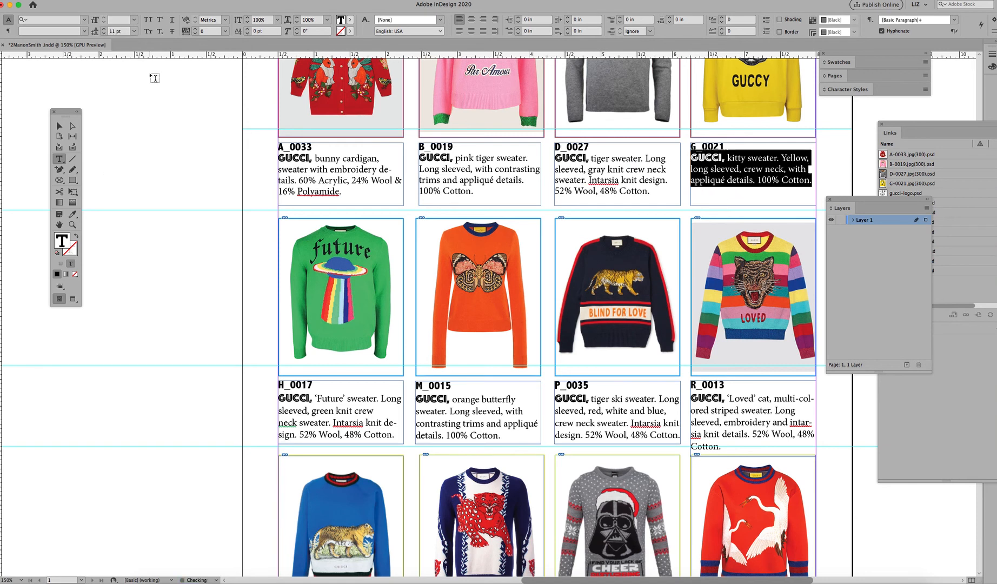
drag(394, 435, 278, 398)
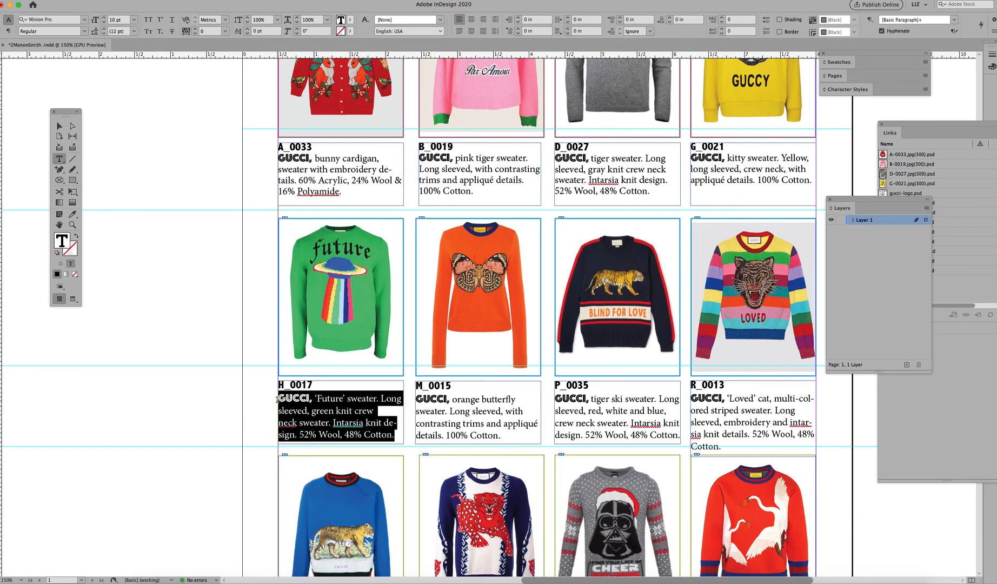
click(134, 32)
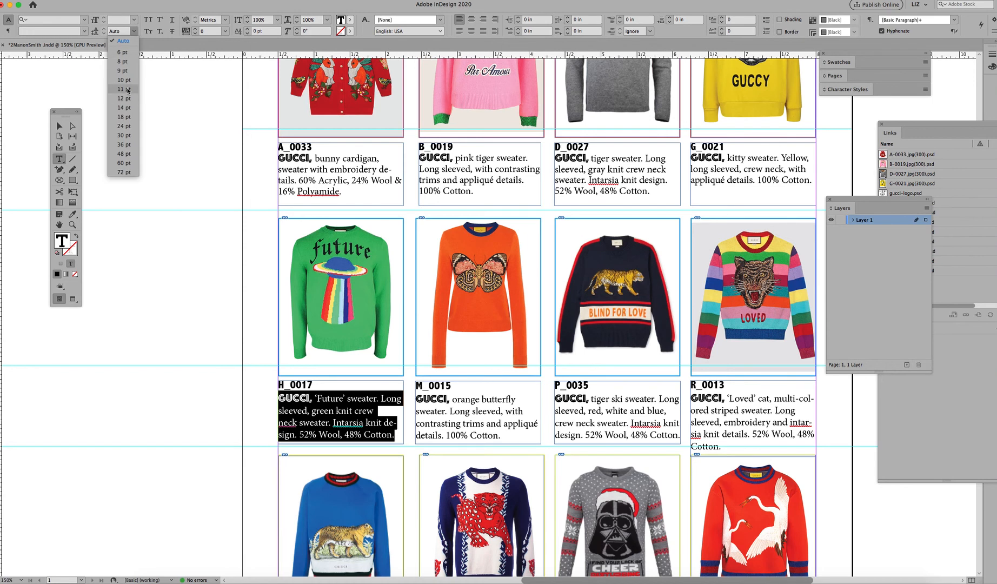
click(125, 90)
Step: Set the leading of the M_0015, P_0035 and R_0013 caption texts to 11 pt
drag(502, 436, 416, 398)
click(134, 31)
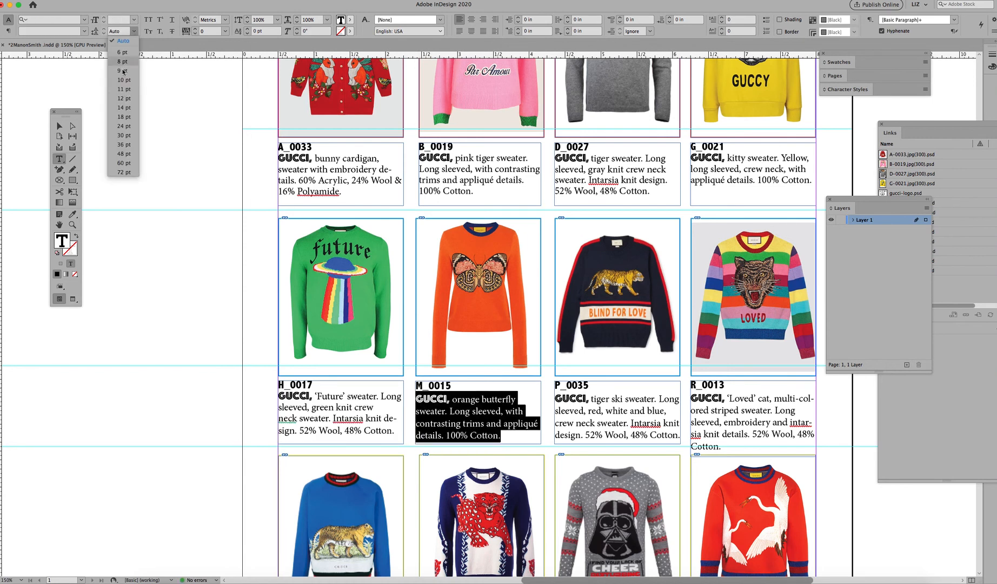
click(125, 89)
drag(679, 436, 555, 399)
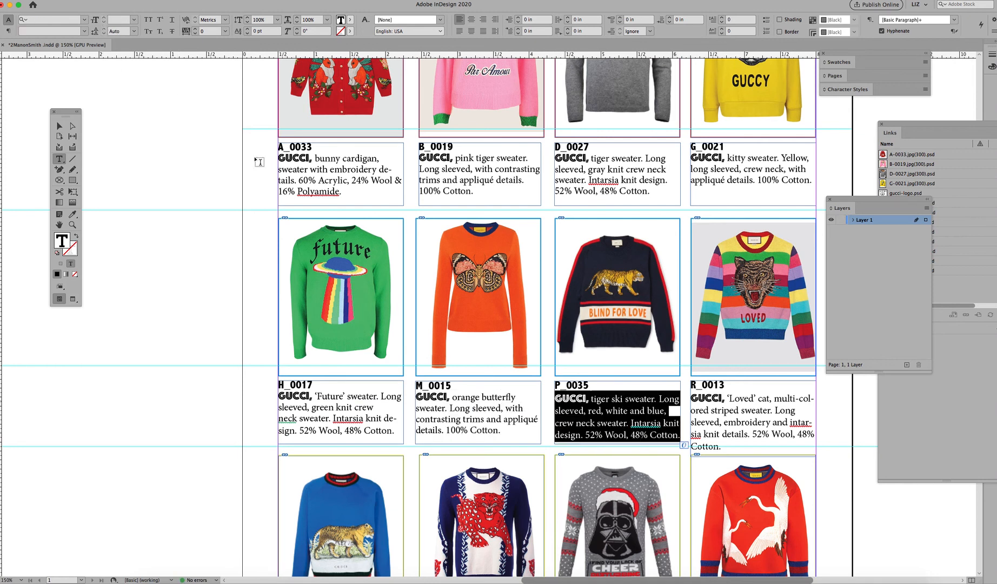
click(134, 32)
click(125, 89)
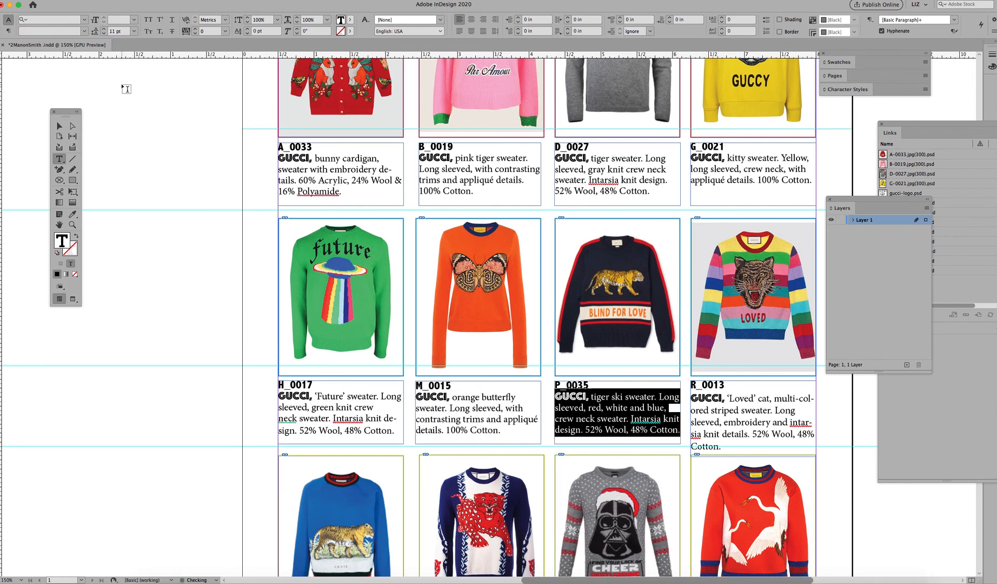
drag(721, 446, 688, 397)
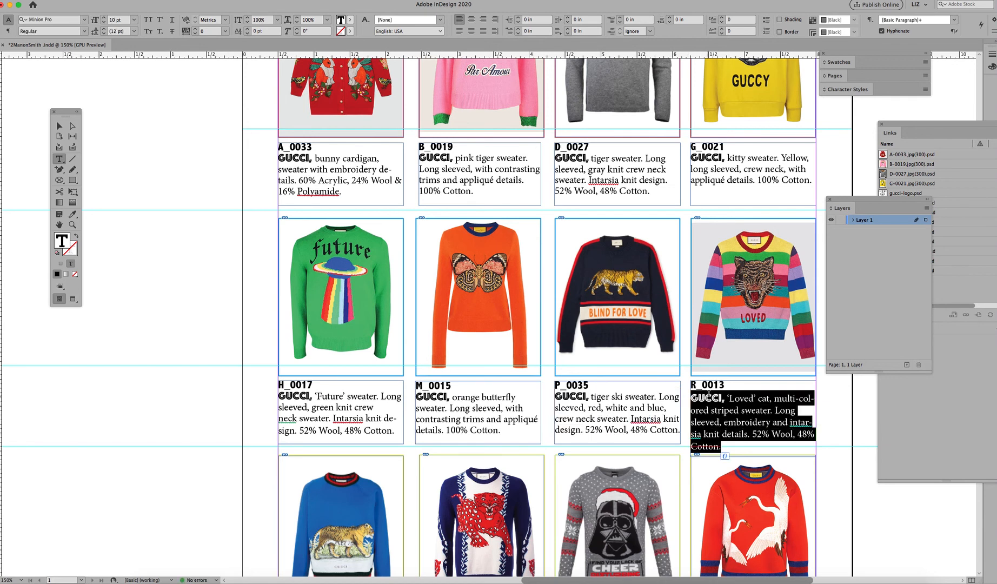
click(134, 31)
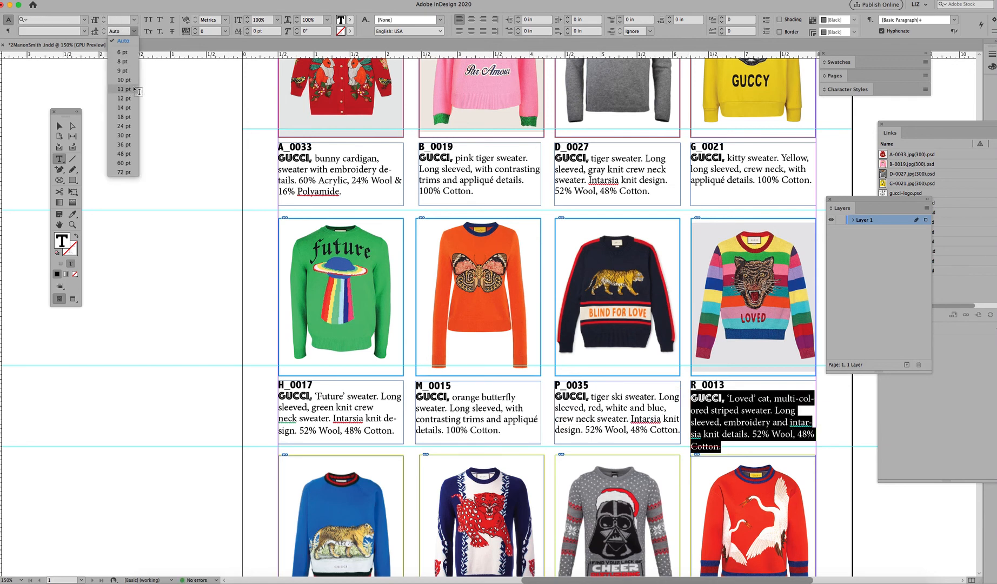
click(132, 89)
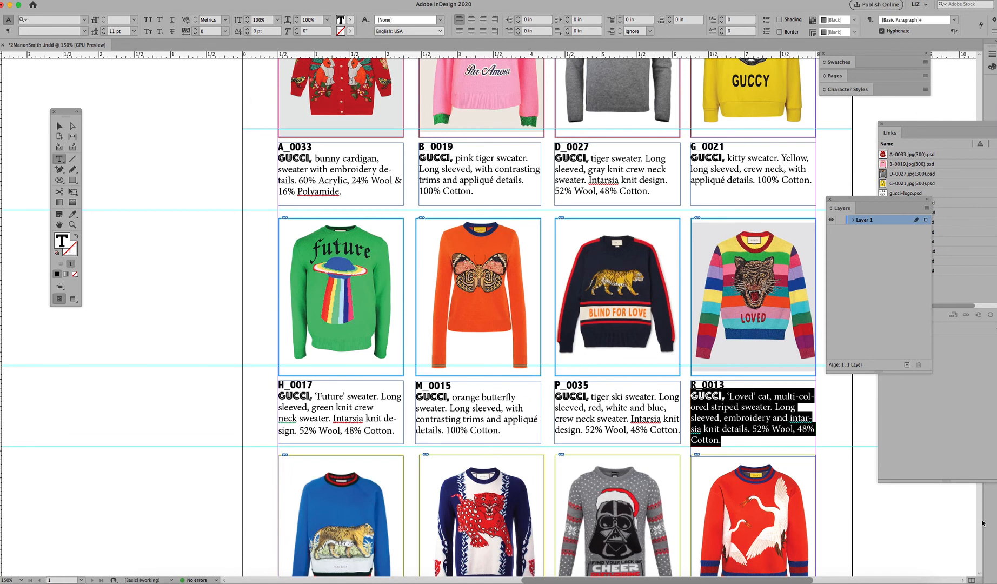
Step: Set the leading of the T_0031 caption text to 11 pt
drag(948, 124, 887, 114)
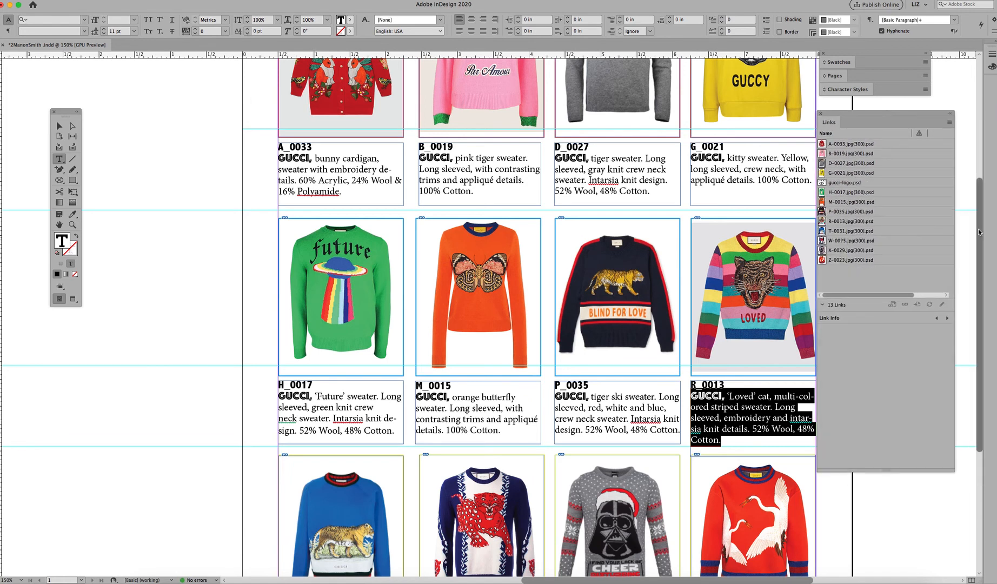
drag(979, 232, 980, 351)
drag(376, 450, 243, 305)
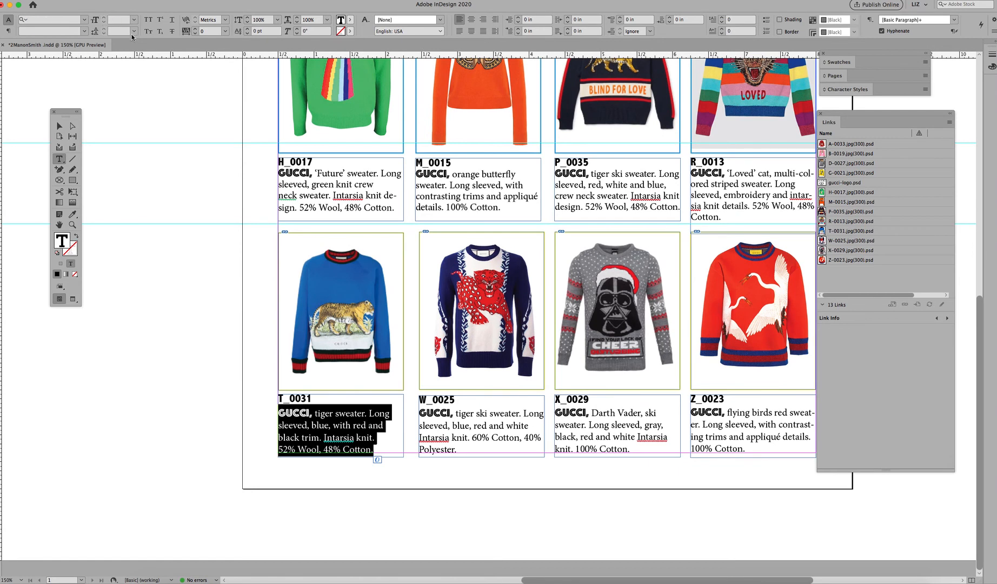
click(133, 30)
click(128, 93)
Step: Set the leading of the W_0025 and X_0029 caption texts to 11 pt
drag(456, 449, 406, 397)
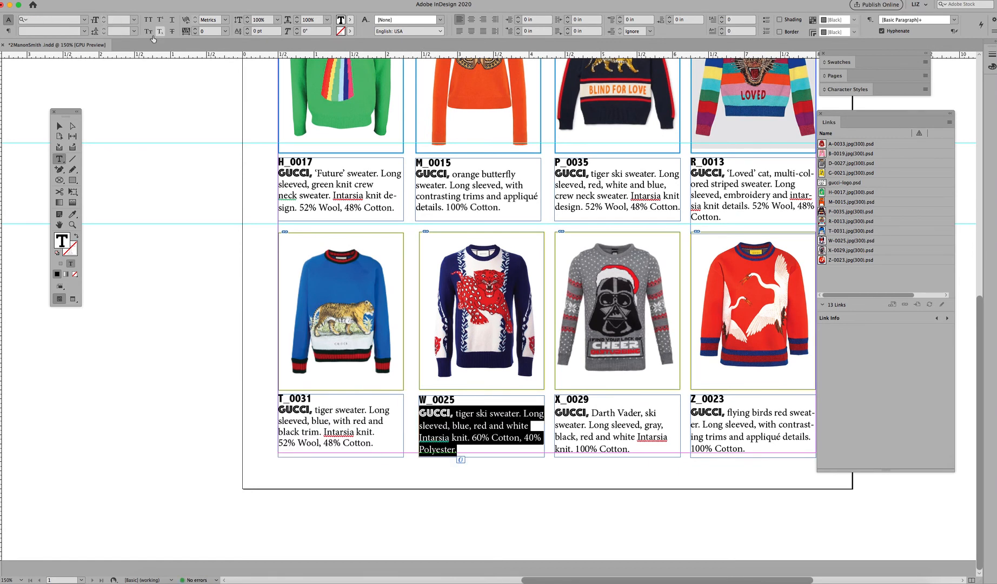
click(133, 30)
click(138, 88)
drag(630, 449, 550, 403)
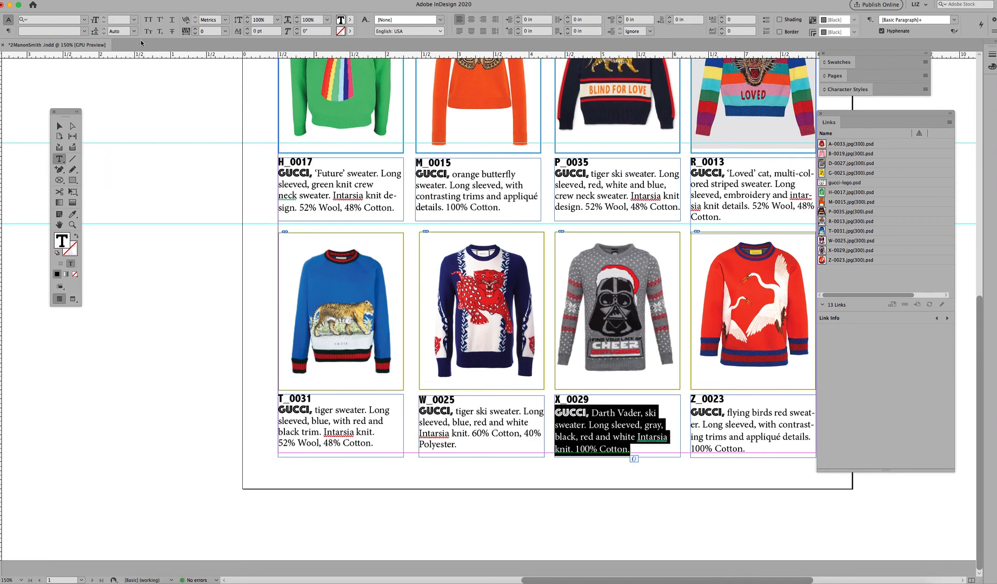
click(133, 31)
click(130, 89)
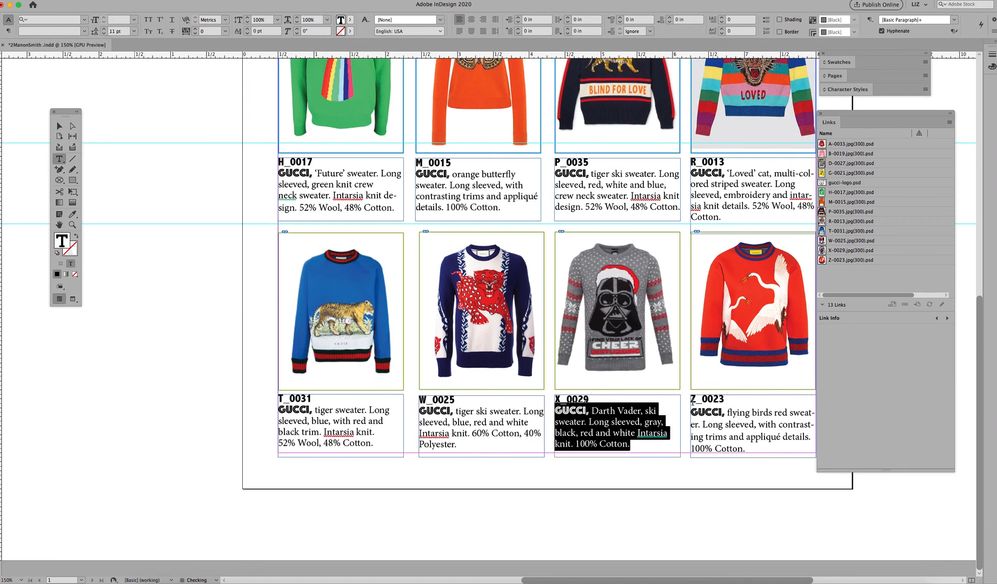
Step: Set the leading of the Z_0023 caption text to 11 pt
drag(750, 450, 684, 414)
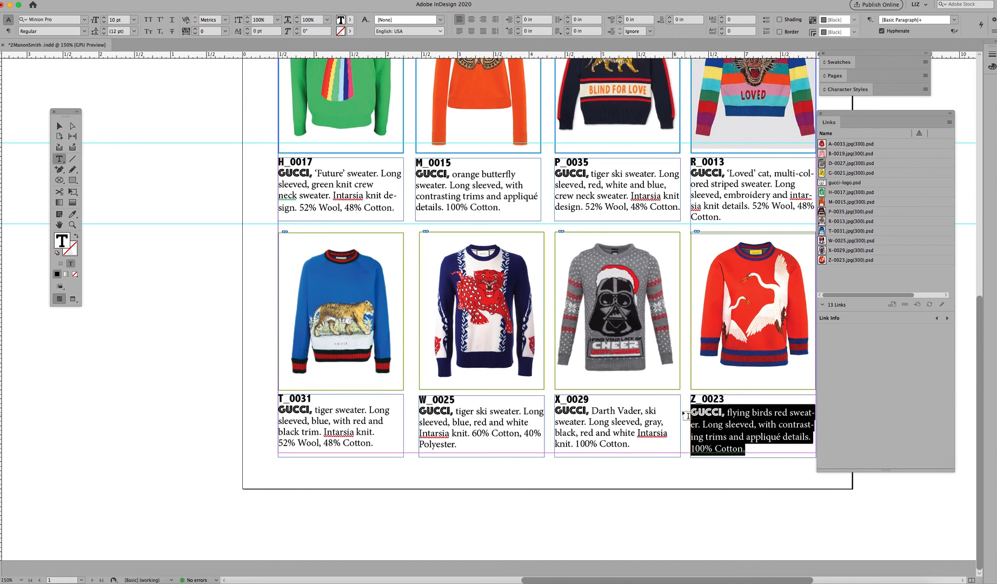
click(134, 31)
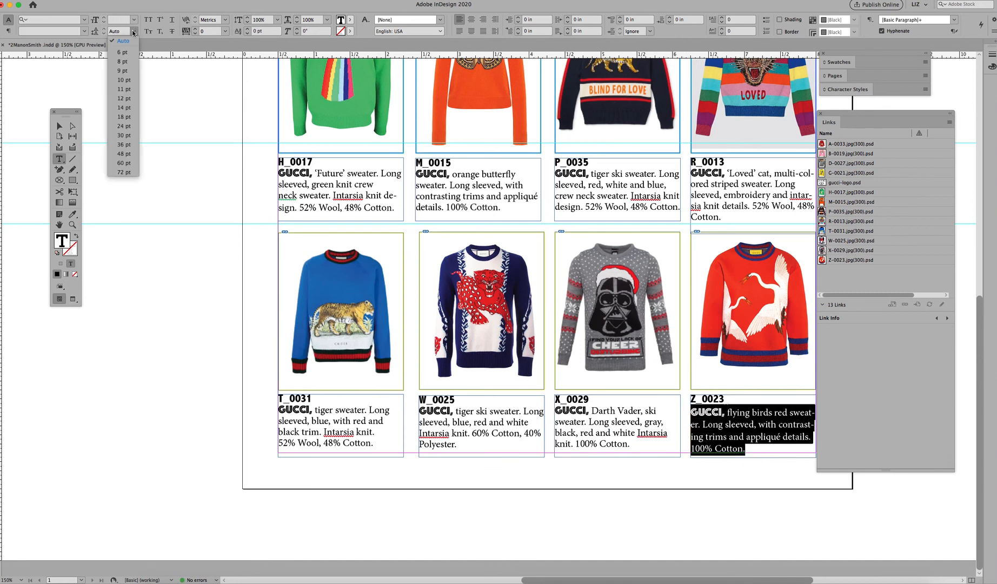
click(130, 88)
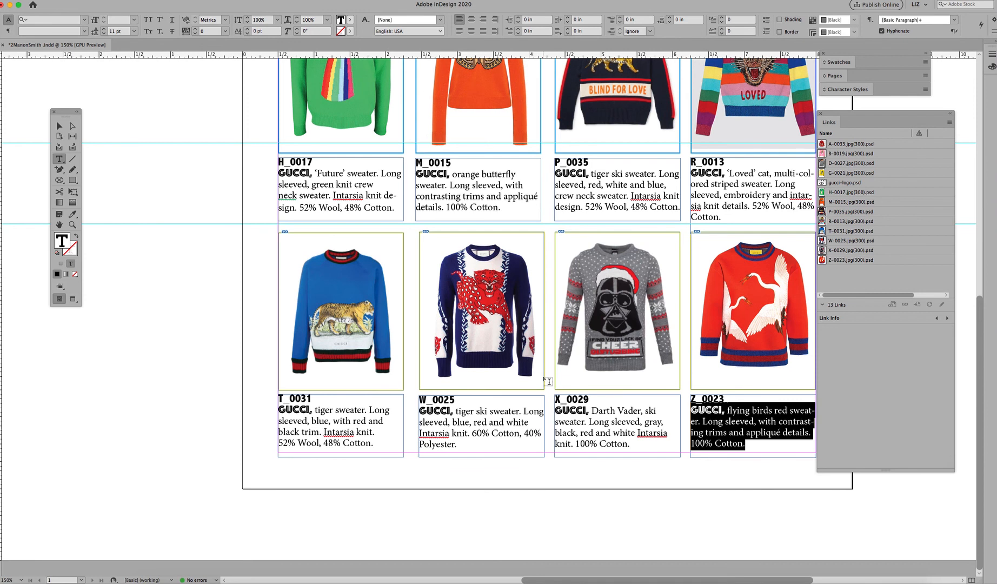
Step: Select all items on the page and nudge them down four steps
key(super+minus)
key(super+minus)
key(super+minus)
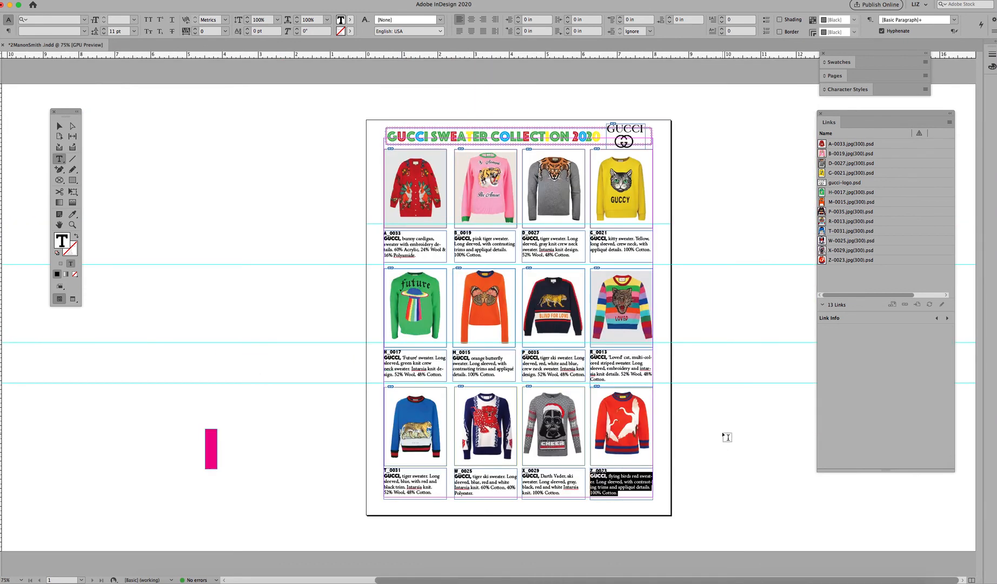
click(73, 130)
key(Escape)
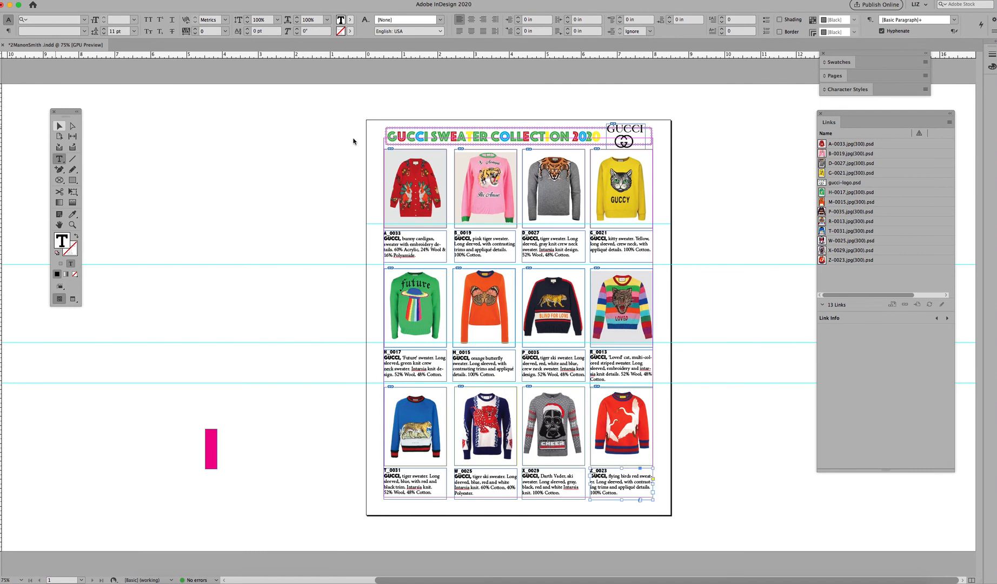
drag(340, 95, 701, 517)
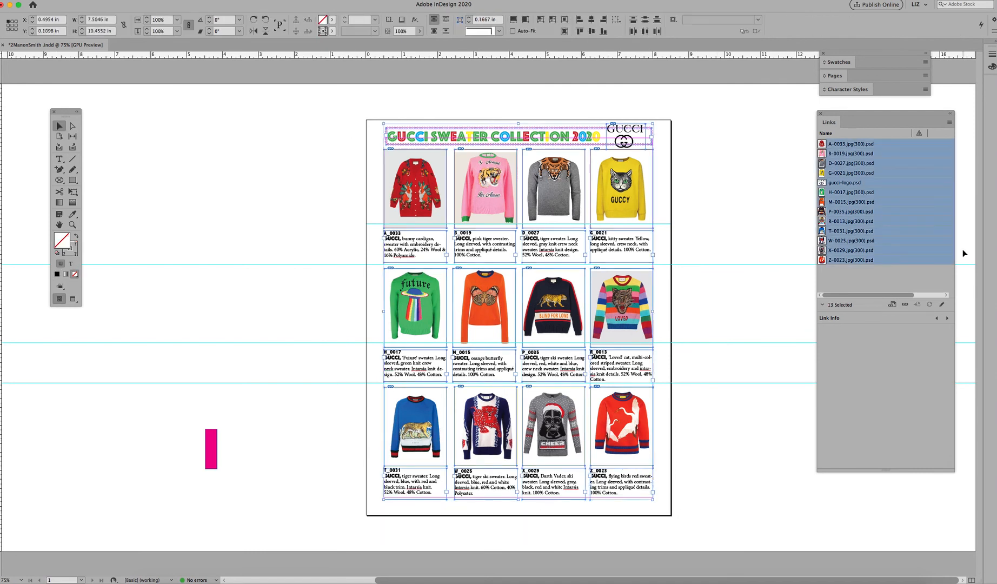
key(Down)
key(Down)
key(Down)
key(Down)
key(Down)
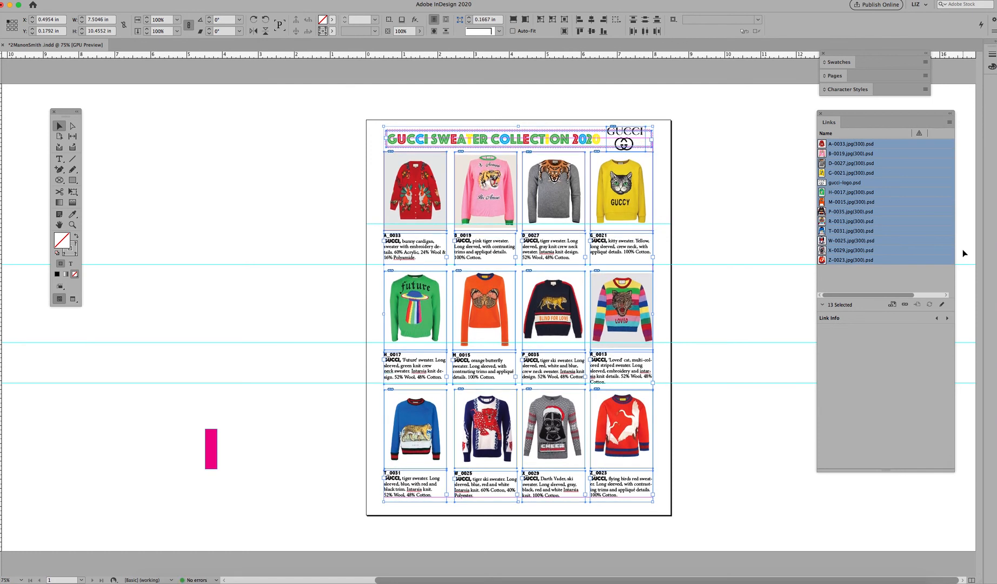
key(Down)
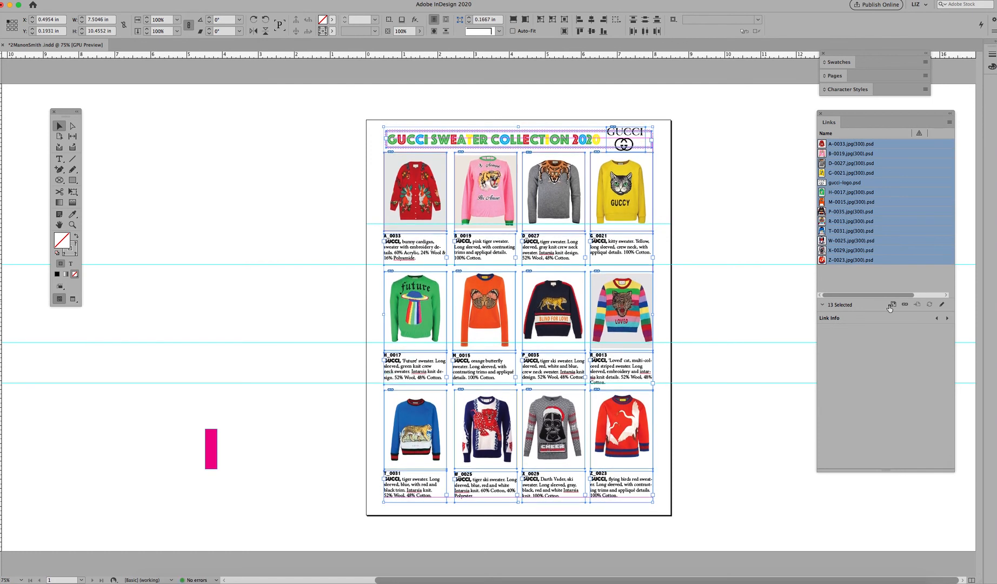
click(787, 301)
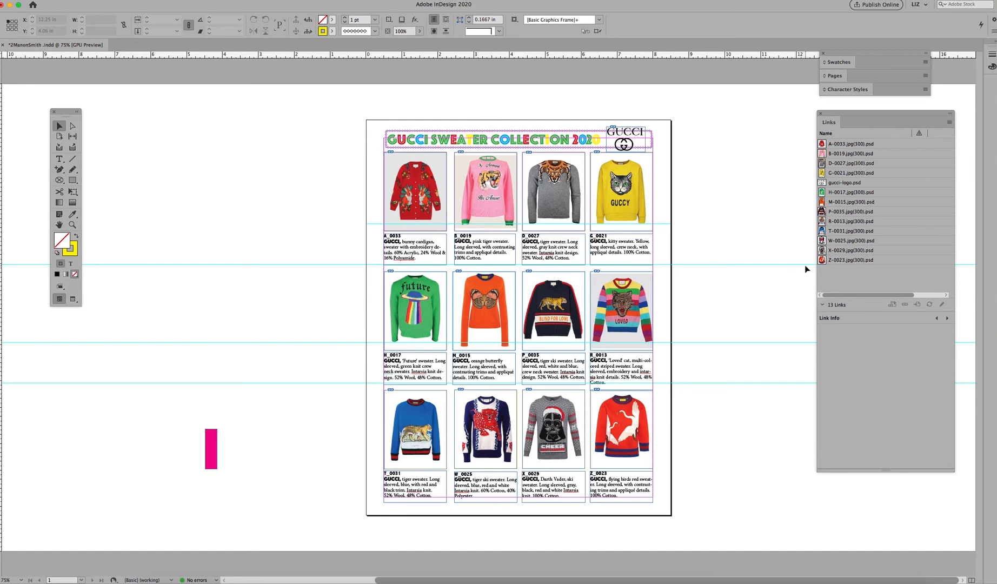
Step: Select the first row of sweater images and captions and nudge it down seven steps
key(super+equal)
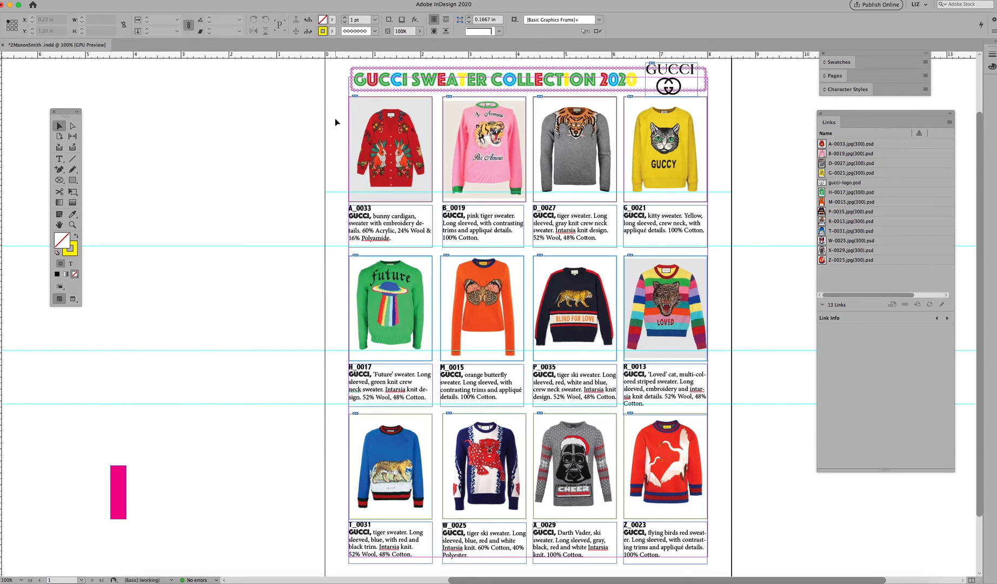
drag(335, 118, 736, 232)
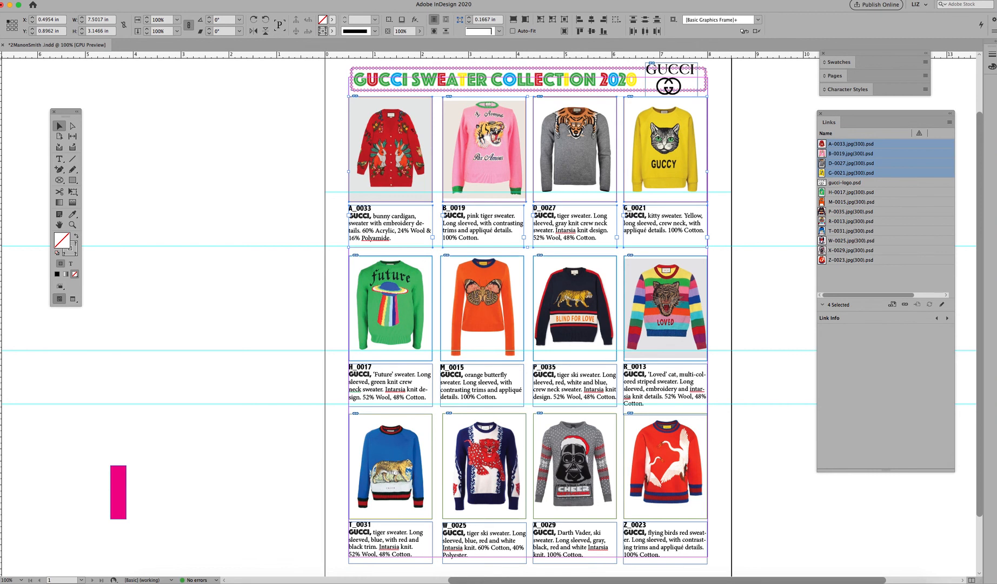
key(Down)
key(Down)
key(Down)
key(Down)
key(Down)
key(Down)
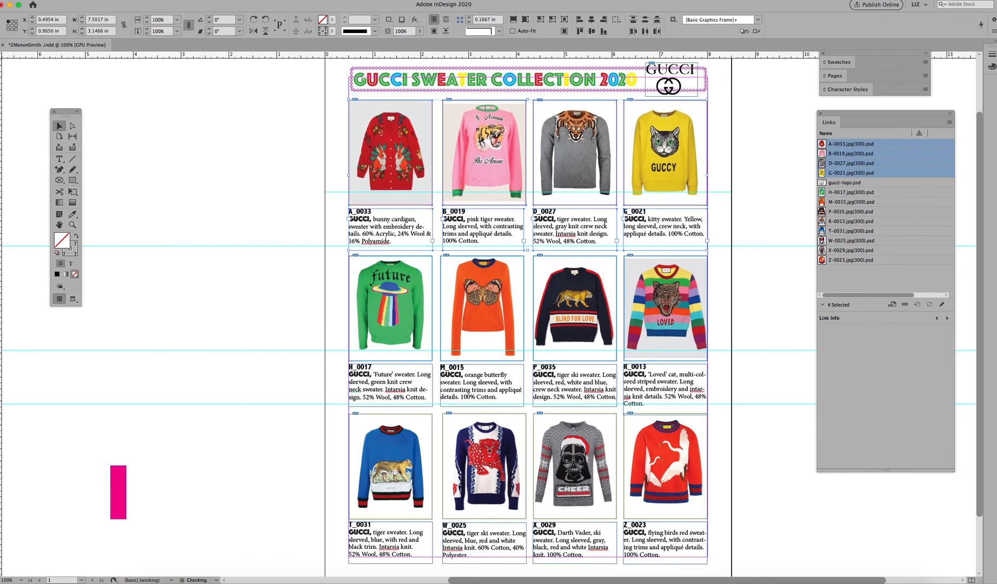
key(Down)
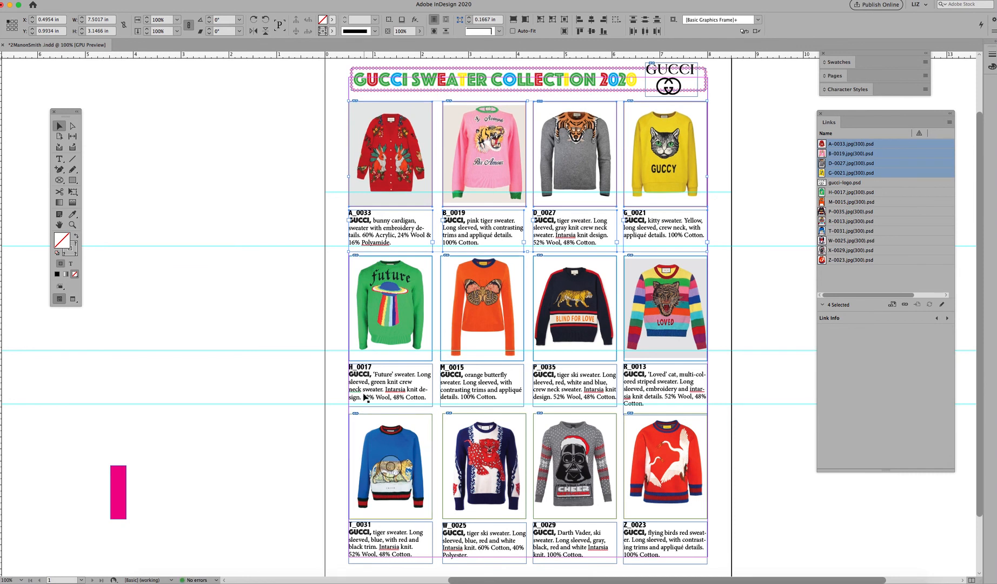
Step: Select the second row of sweater images and captions and nudge it down seven steps
drag(340, 319, 720, 387)
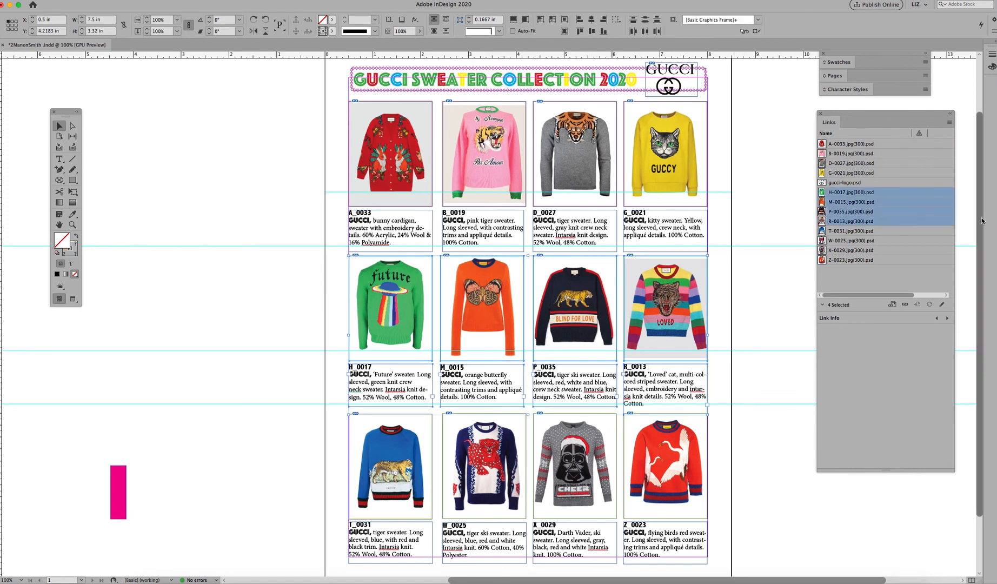
key(Down)
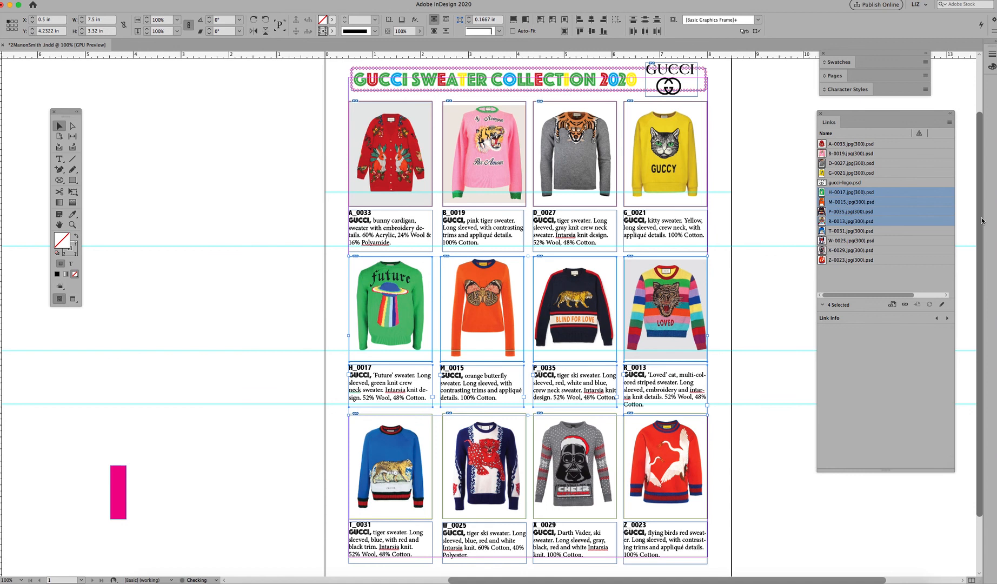
key(Down)
key(Down)
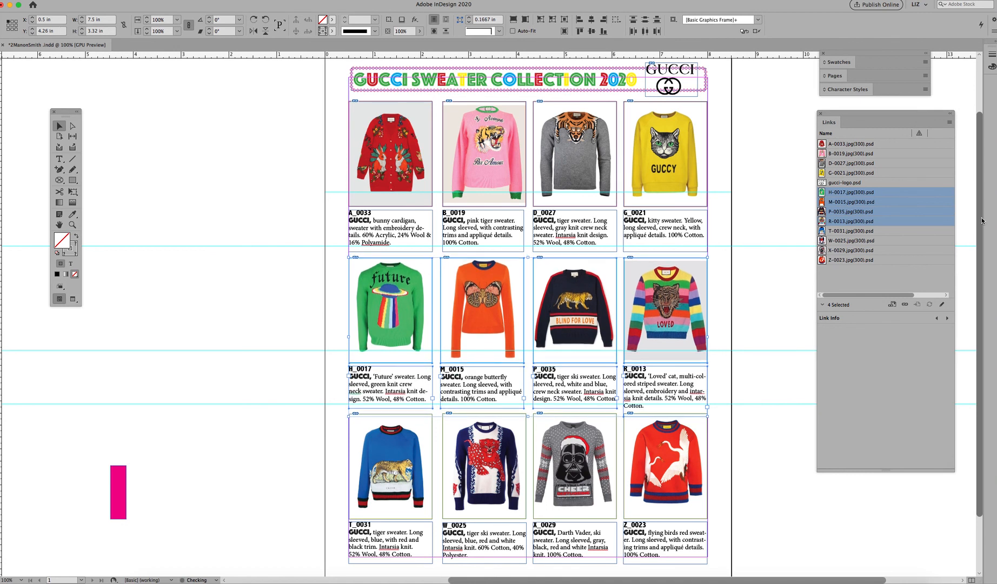
key(Down)
key(Down)
key(Down)
key(Down)
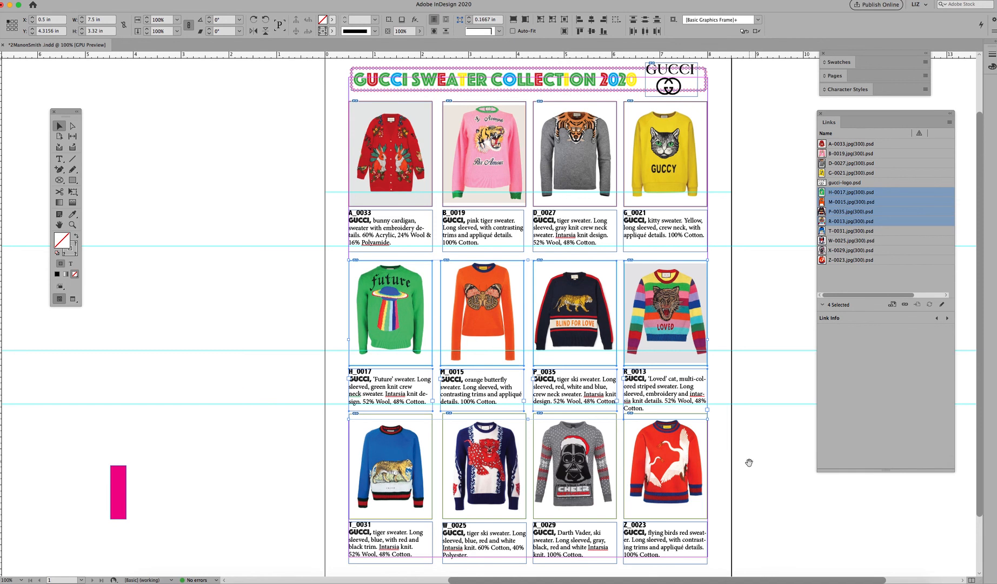
Step: Select the third row of sweater images and captions and nudge it down seven steps
scroll(749, 458, down, 3)
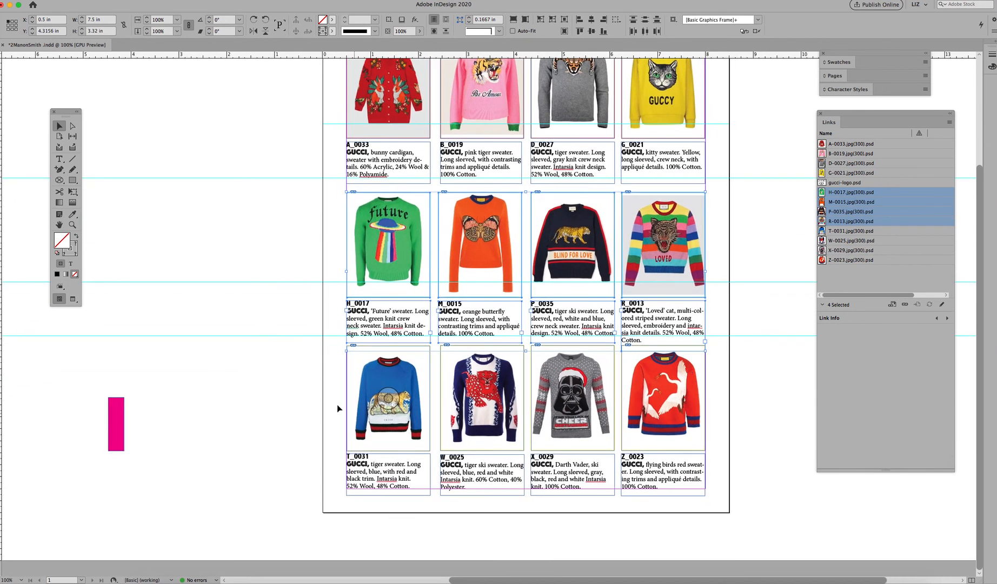
drag(331, 398, 722, 475)
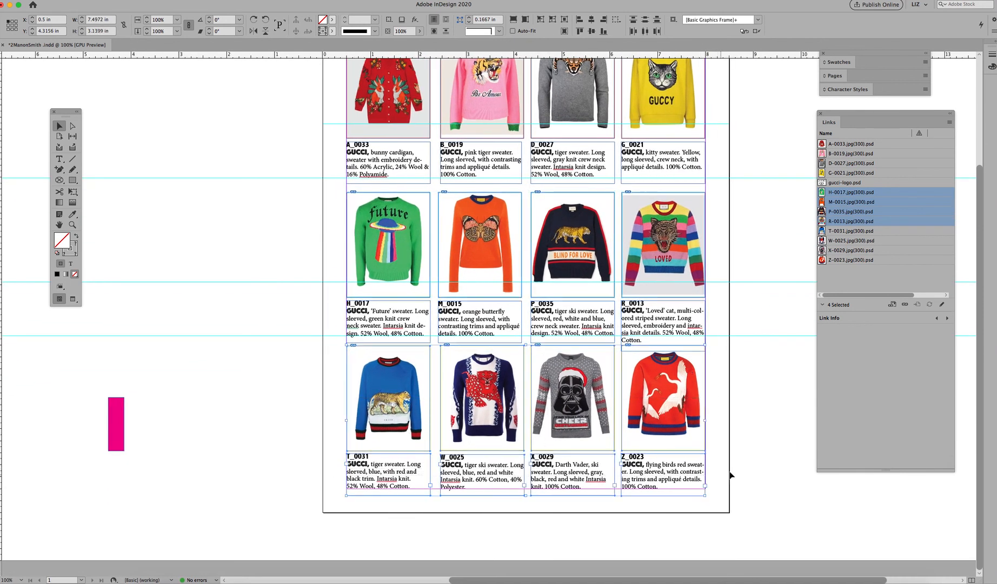
key(Down)
key(Down)
key(Down)
key(Down)
key(Down)
key(Down)
key(Down)
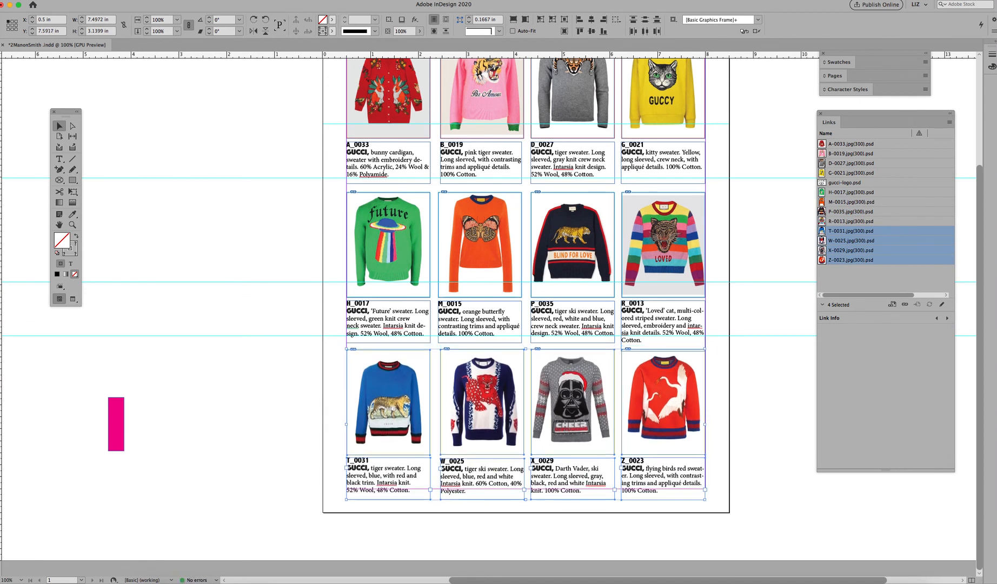
click(752, 387)
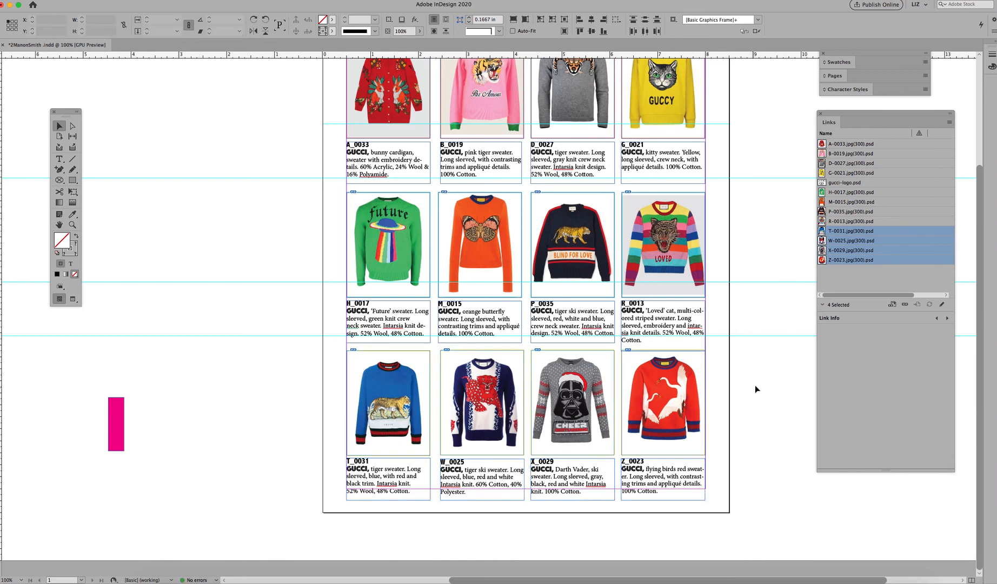
Step: Select the Gucci logo frame and nudge it down three steps
drag(754, 205, 711, 340)
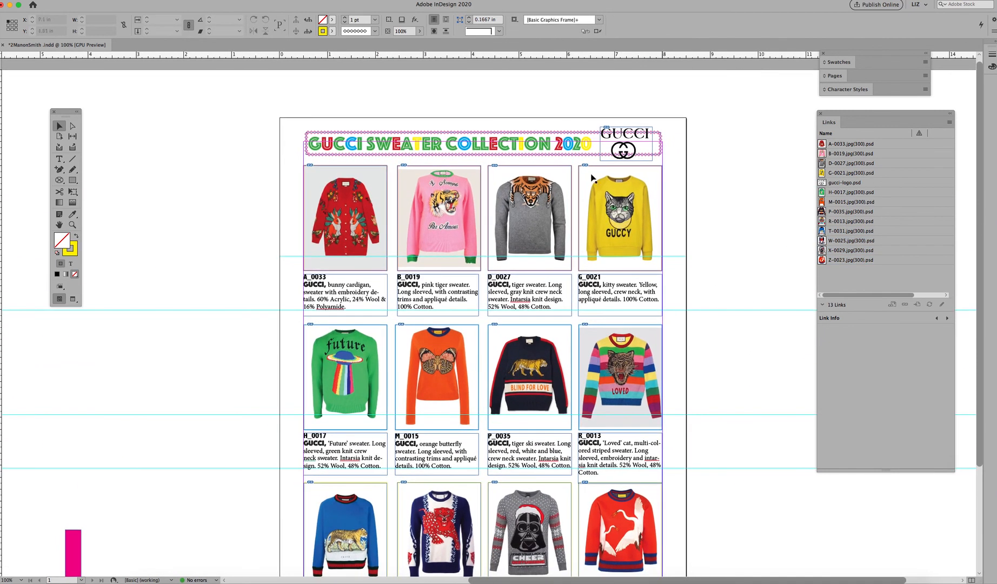
click(530, 152)
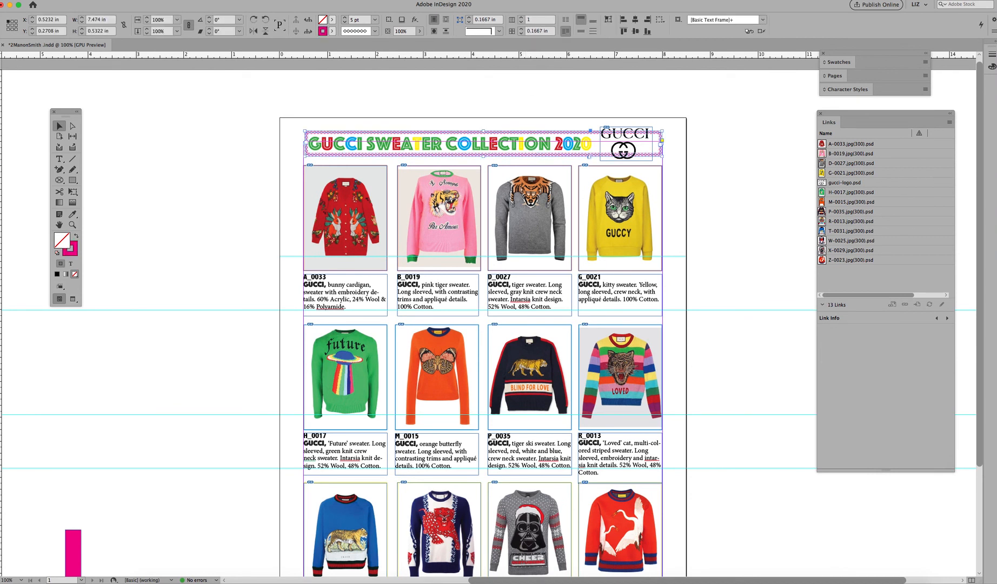
click(633, 146)
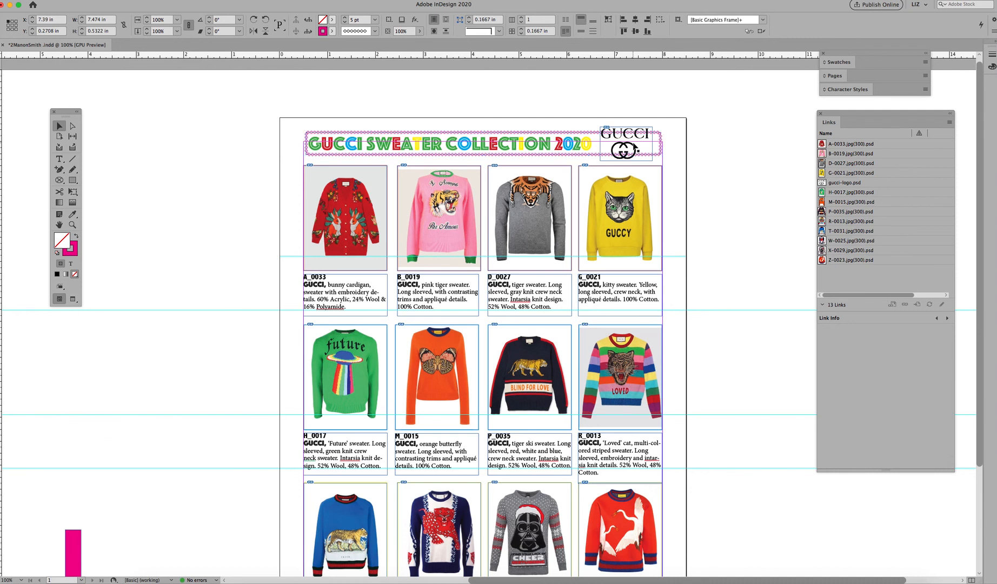
drag(584, 118, 621, 141)
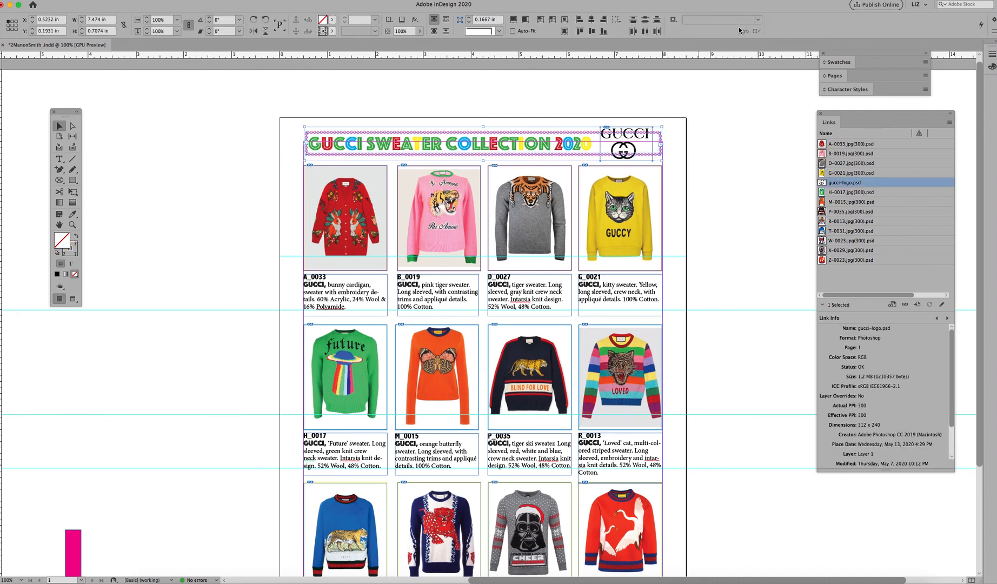
key(Down)
key(Down)
key(Down)
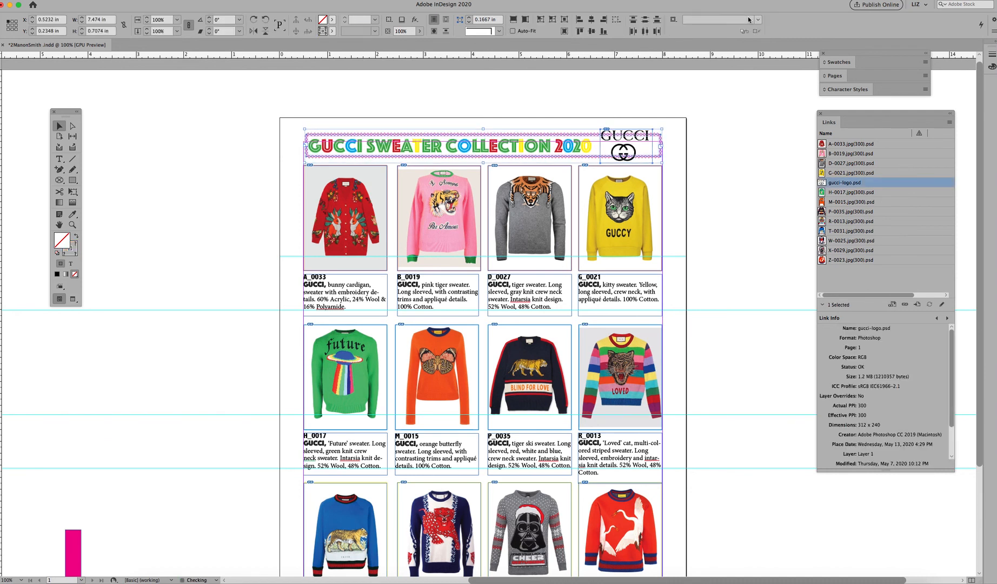
key(Down)
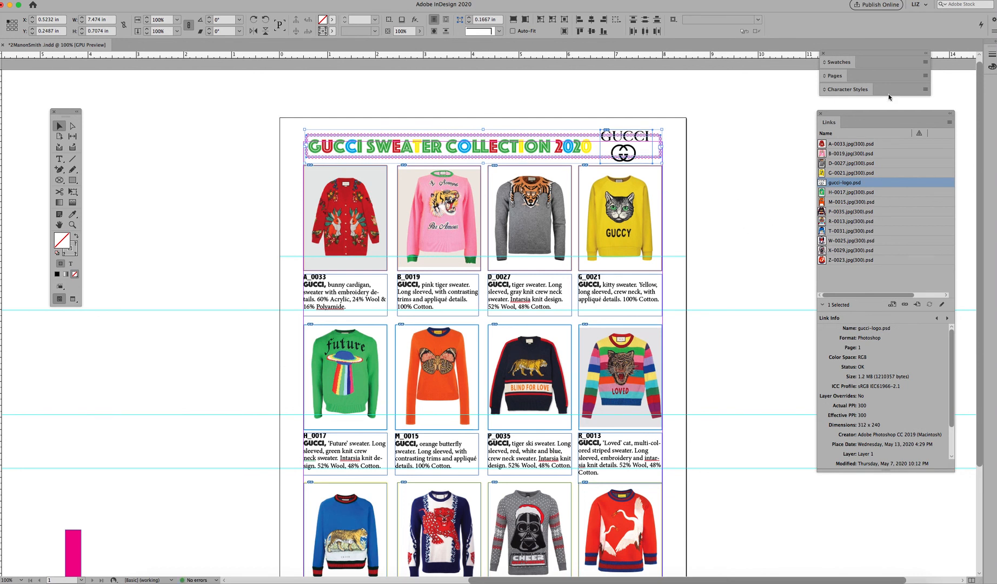
key(Up)
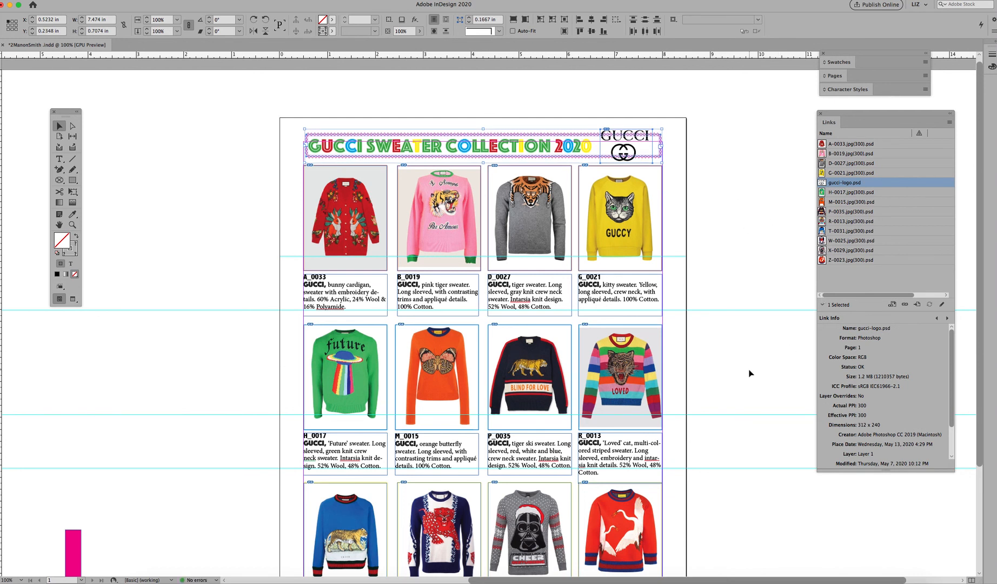
Step: Scale the Gucci logo image down inside its frame to about 0.52 in wide
click(647, 138)
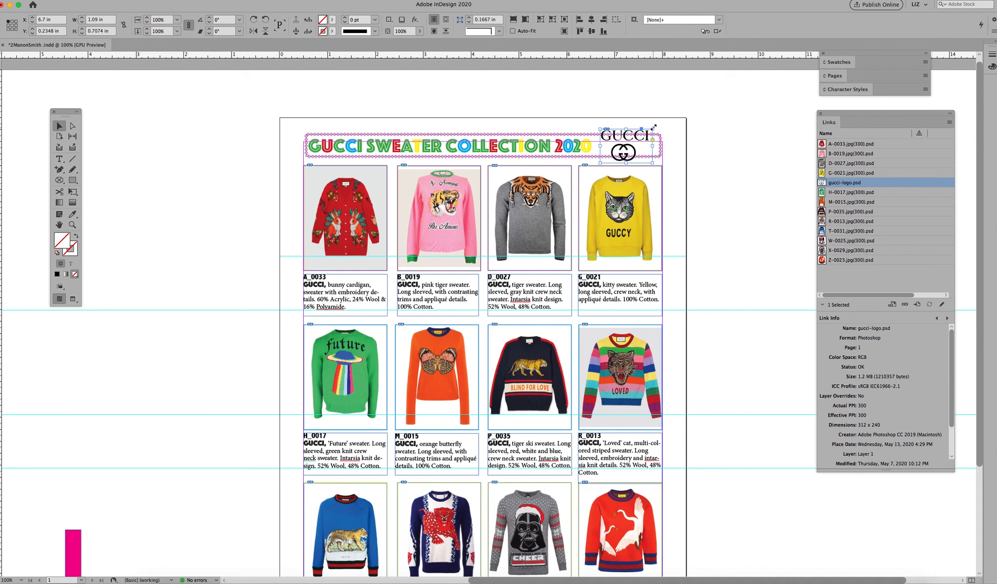
drag(653, 129, 637, 155)
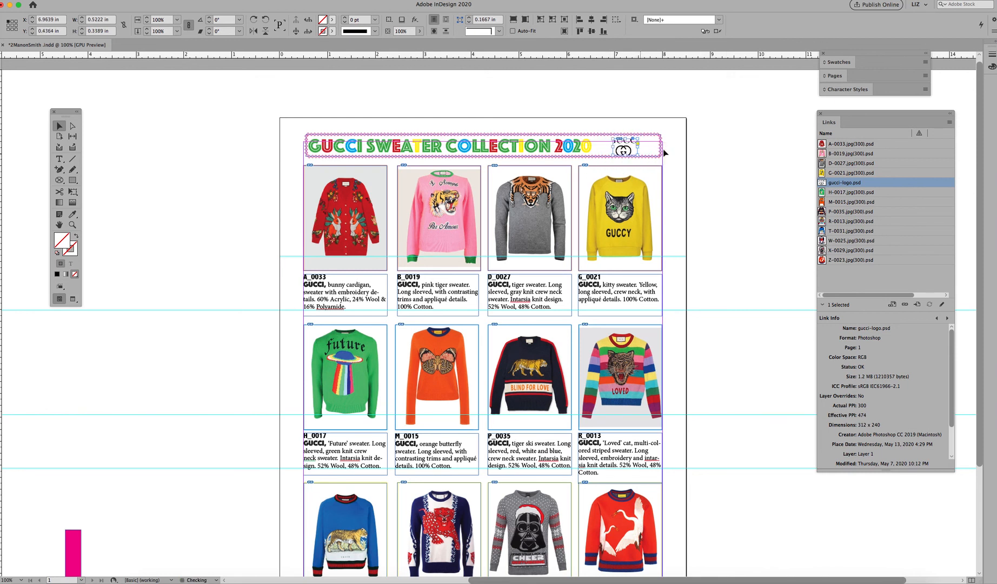
Step: Undo the logo scaling and reposition the Gucci logo image inside its frame at the header's right end
click(690, 152)
key(super+z)
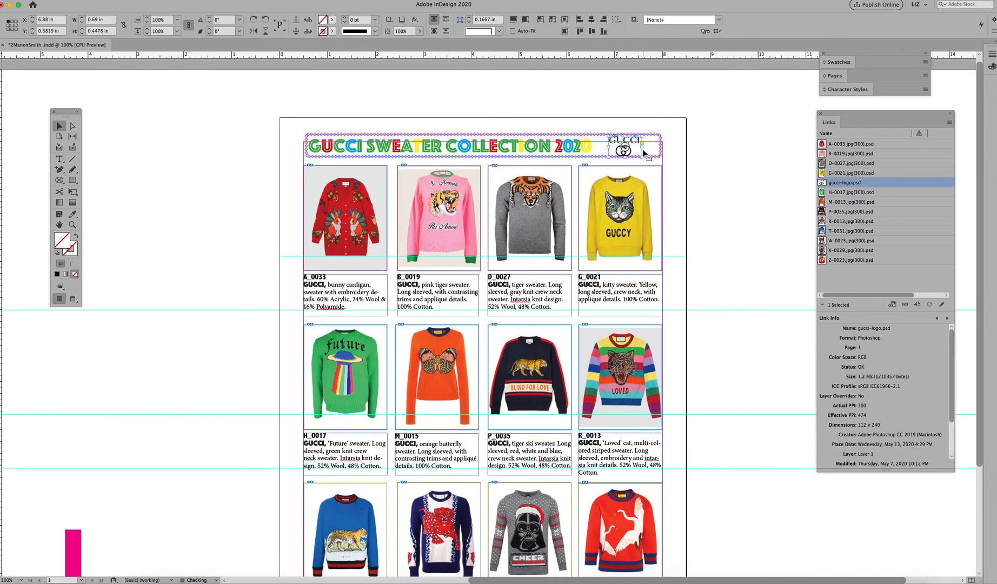
mouse_move(643, 154)
mouse_down()
mouse_move(635, 138)
mouse_move(636, 149)
mouse_up()
click(694, 155)
click(716, 149)
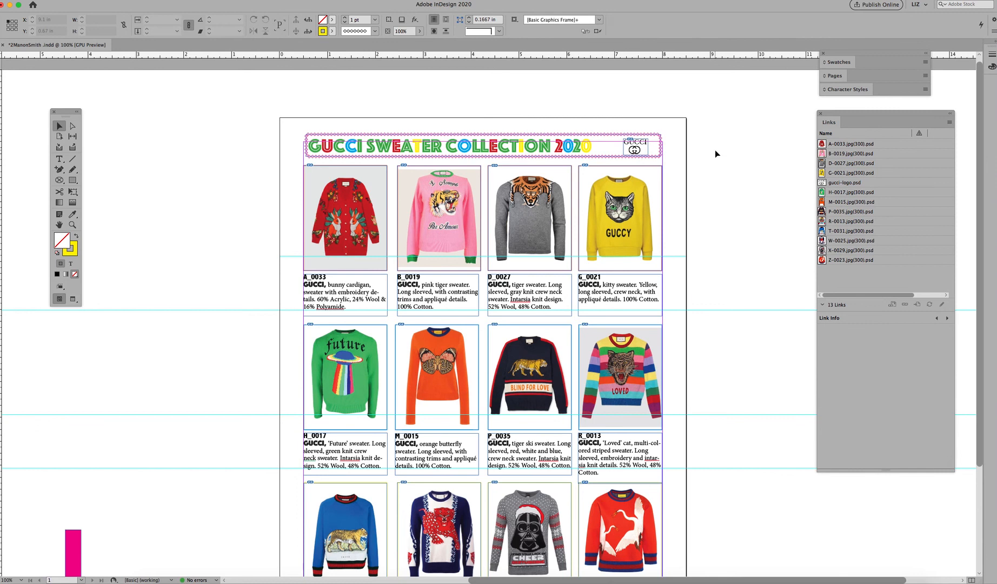
Step: Preview the page without guides and frame edges and scroll to review the whole layout
key(w)
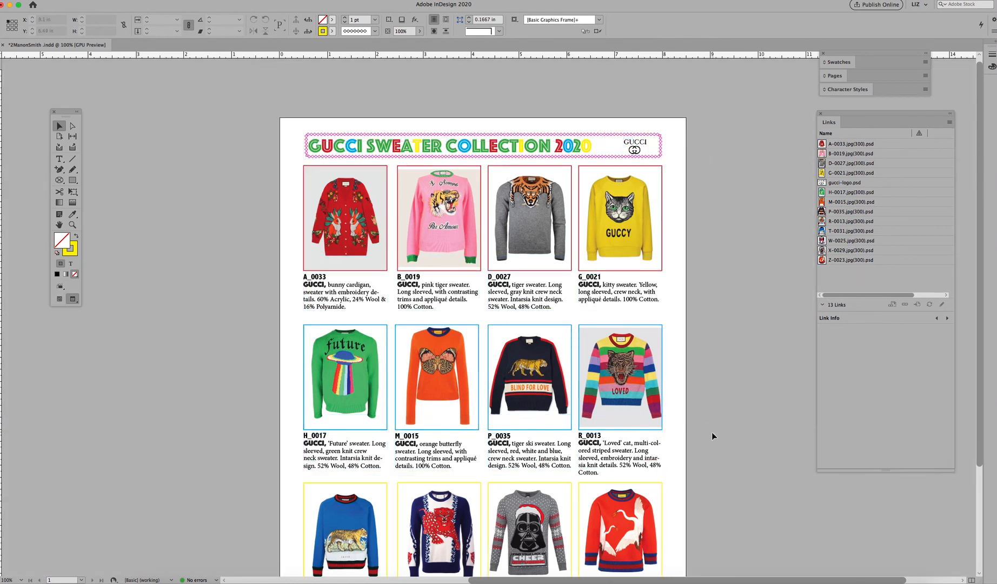
drag(706, 437, 653, 371)
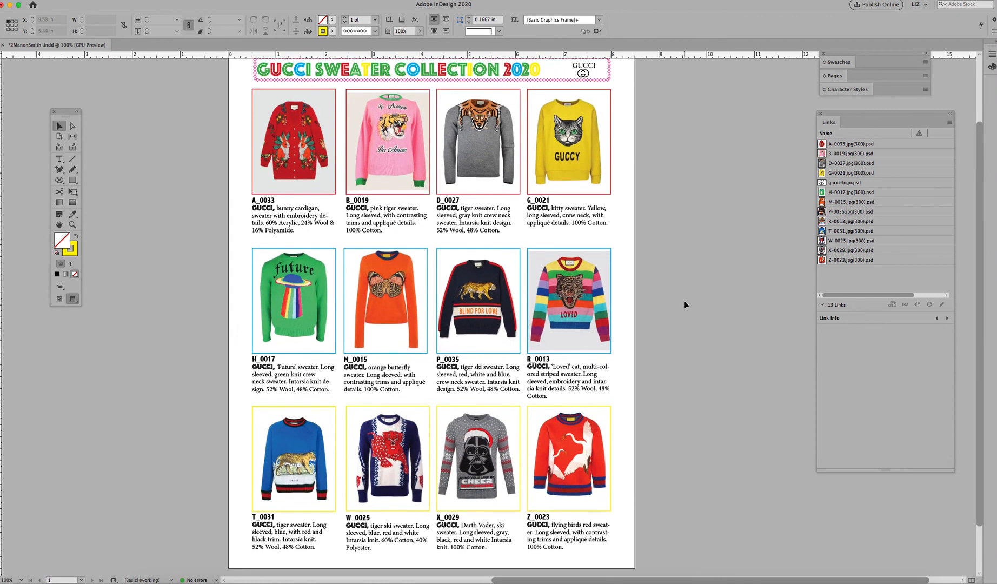
scroll(675, 227, up, 3)
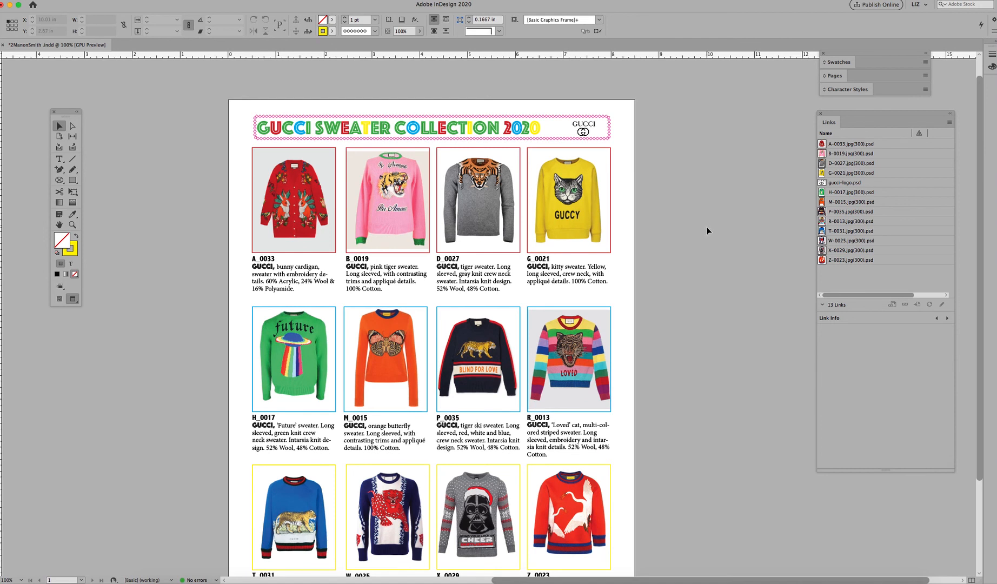
key(w)
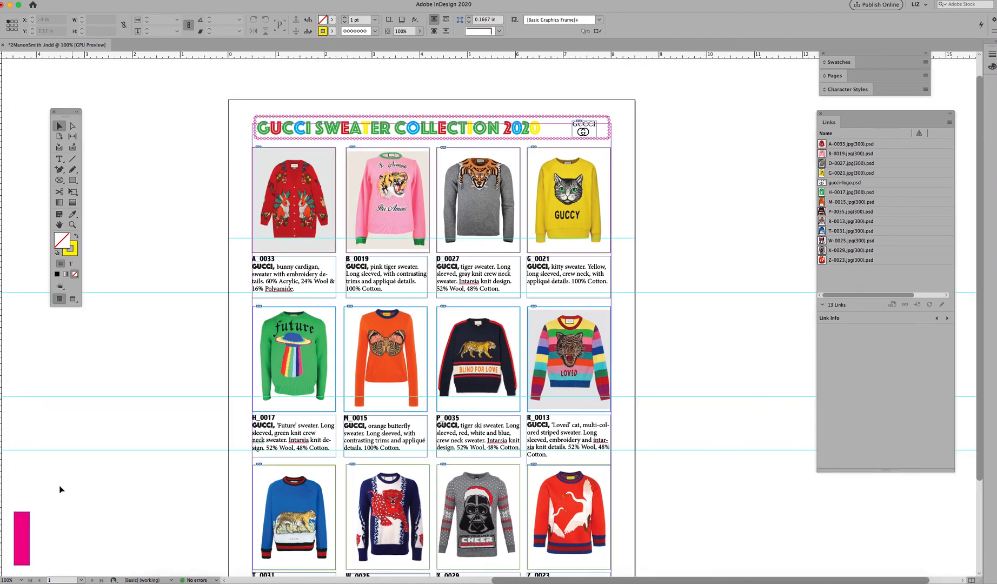
Step: Move the pink rectangle on the pasteboard up beside the page, next to the gap below the first row
drag(29, 534, 151, 217)
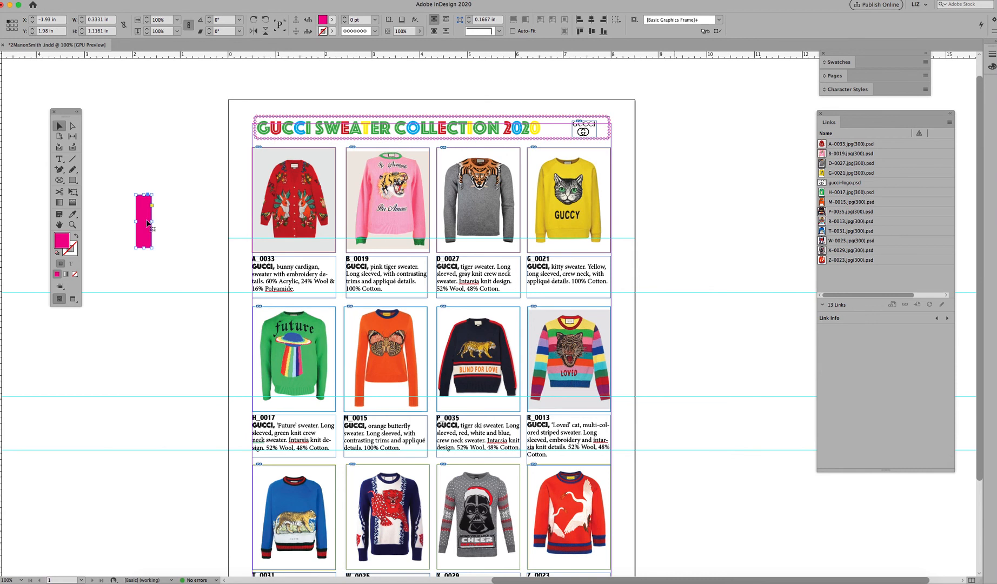
drag(149, 232, 147, 344)
click(750, 236)
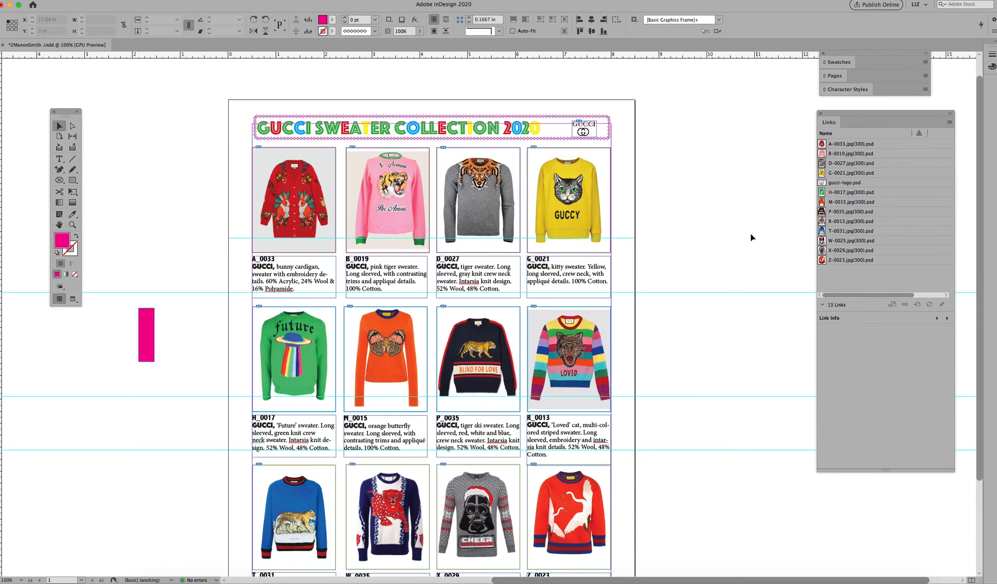